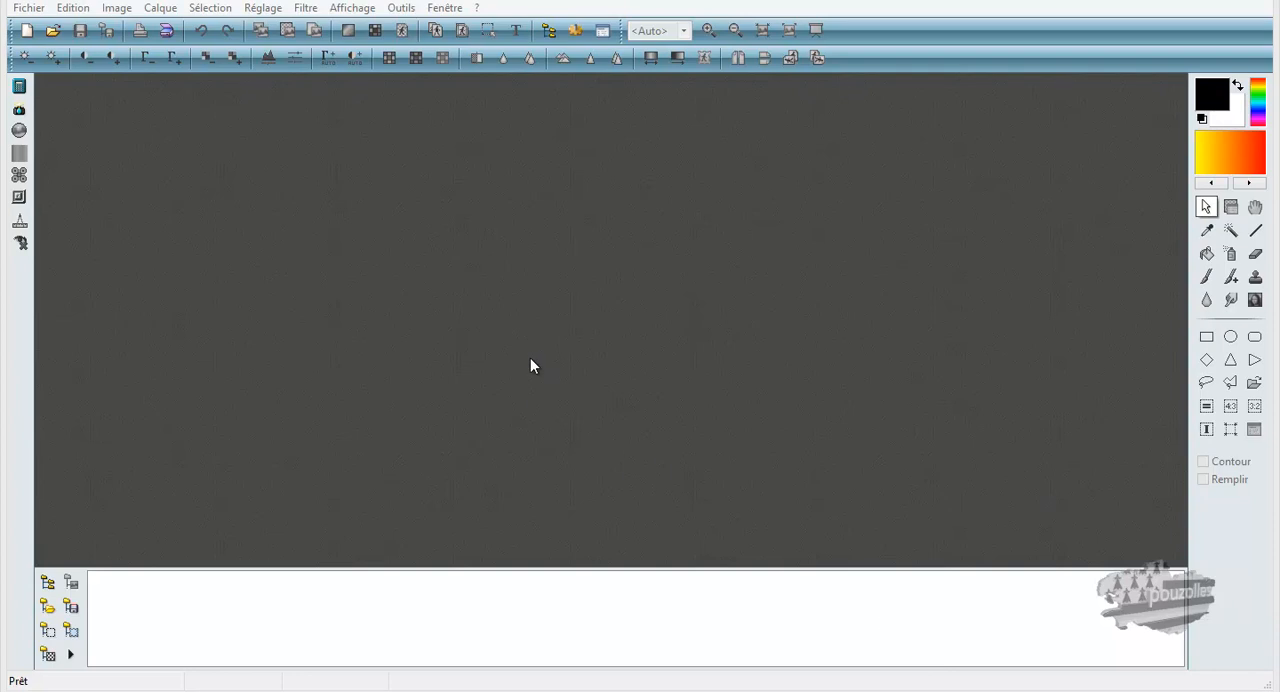
Create a blank 800 × 400 pixel image with a white background at 96 pixels per inch.
left_click(25, 30)
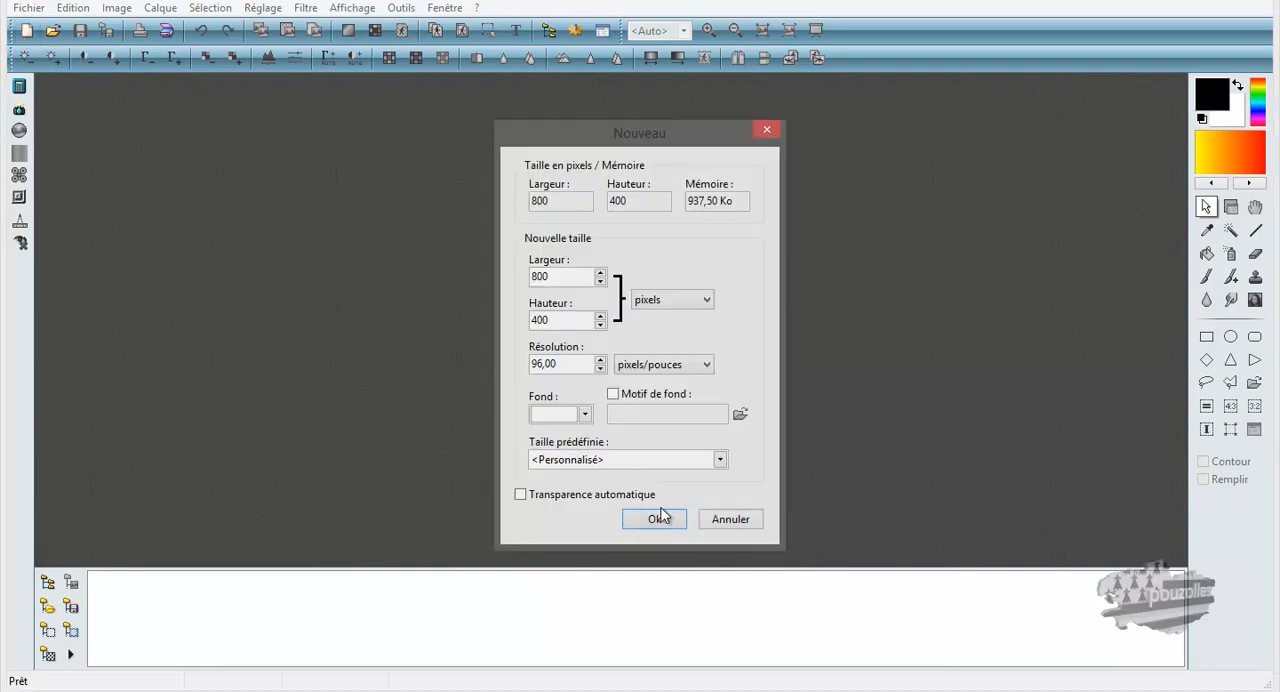
left_click(655, 519)
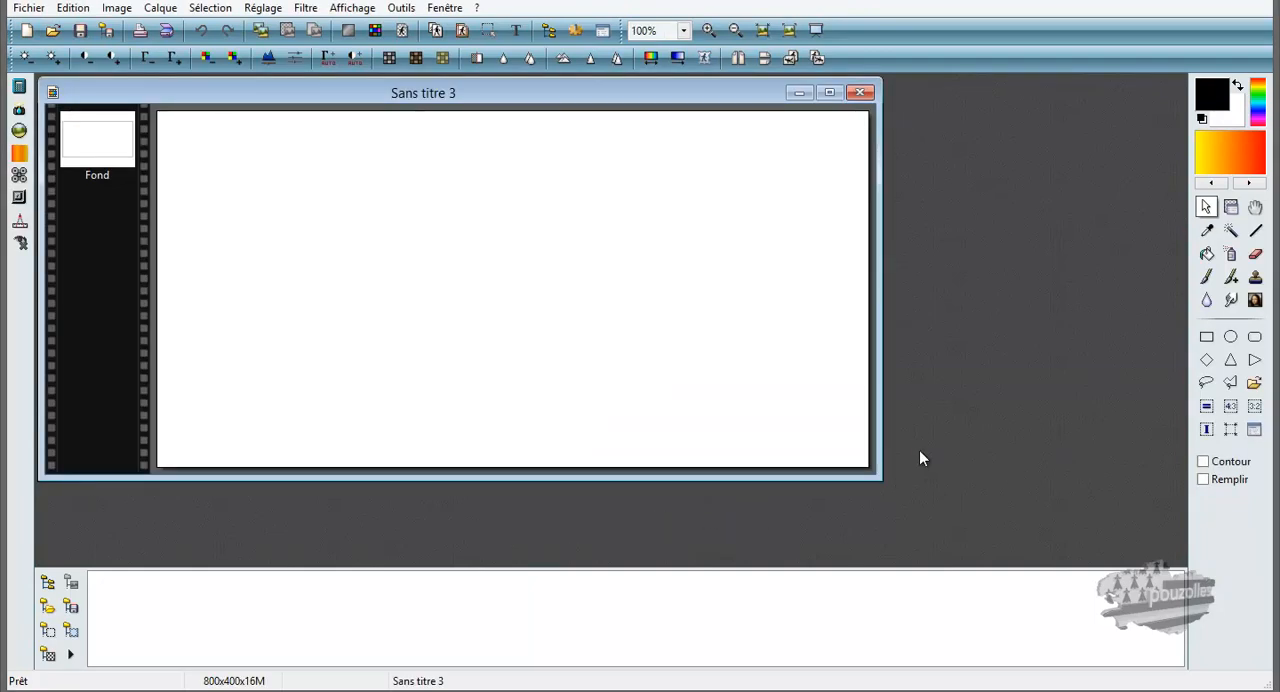
left_click_drag(669, 92, 817, 127)
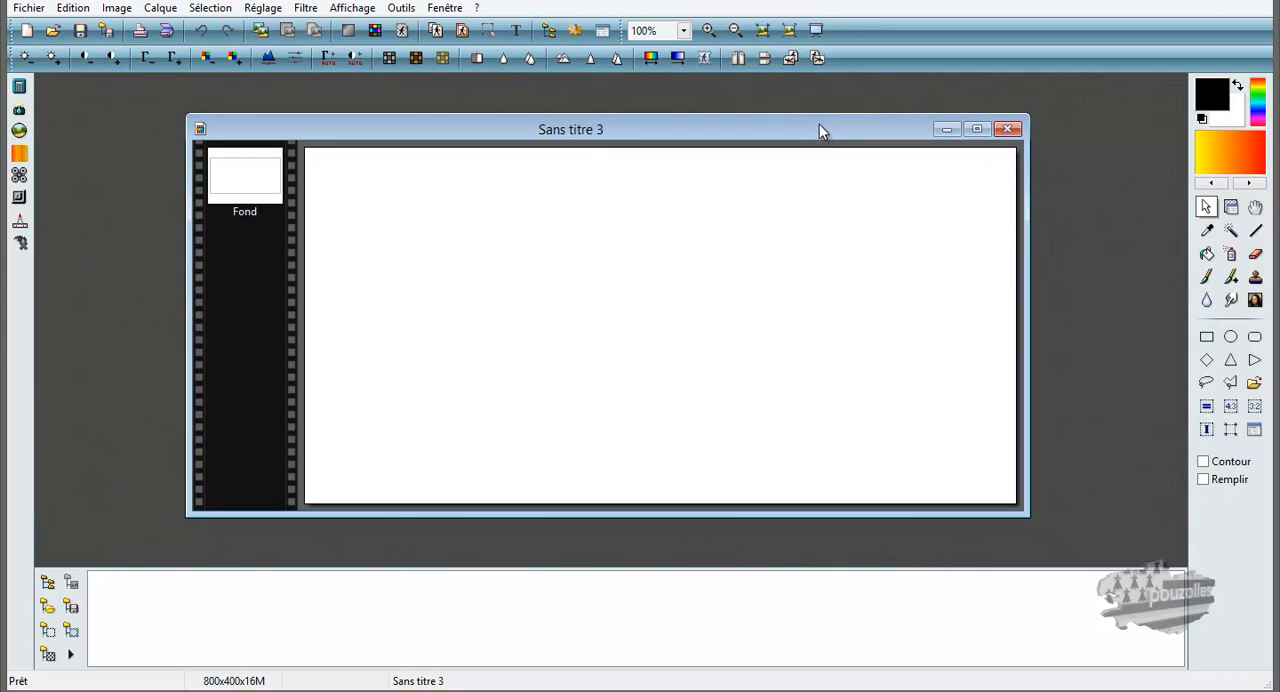
Preview a two-colour Dégradé on the blank image in each of the eight directions, ending with Couleur 1 at the left edge.
left_click(677, 60)
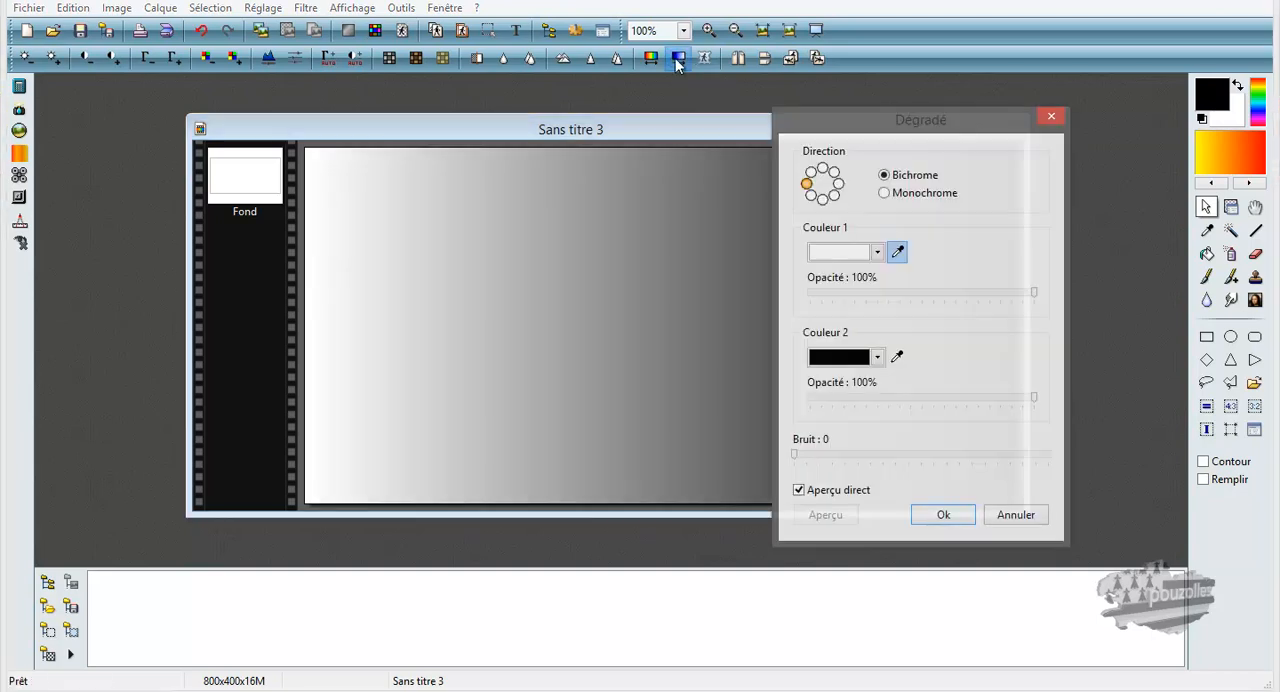
left_click_drag(855, 130, 947, 116)
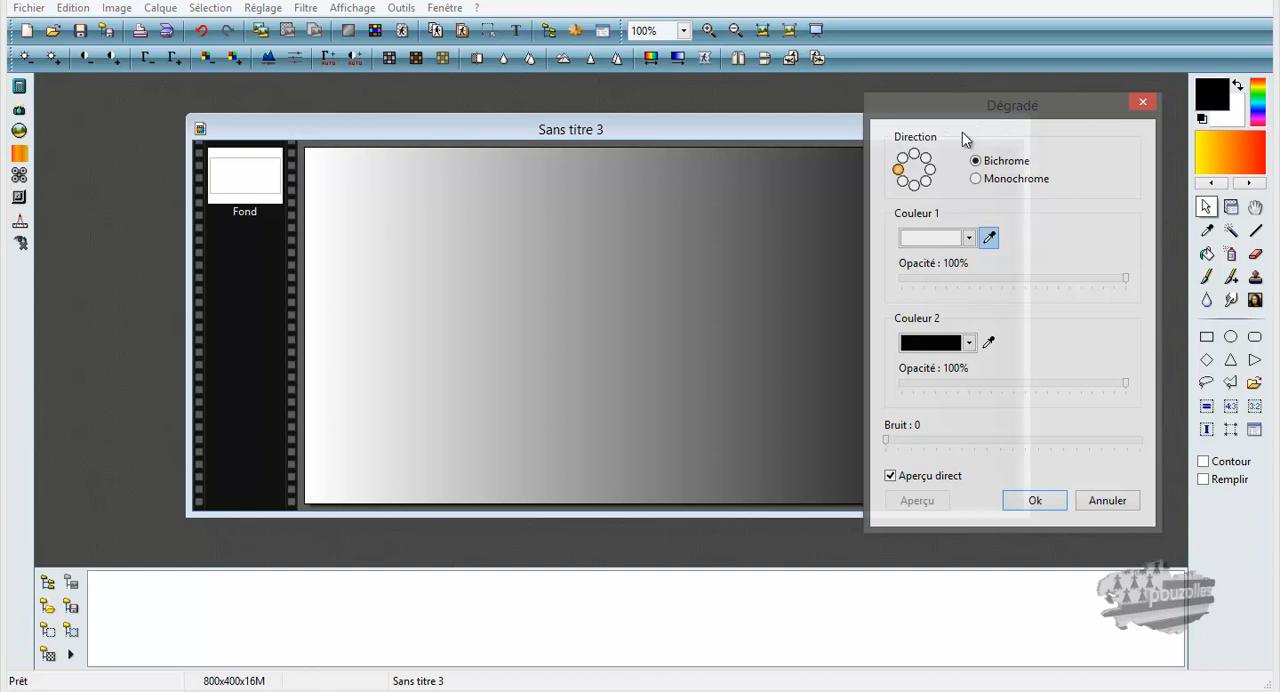
left_click(904, 161)
left_click(913, 155)
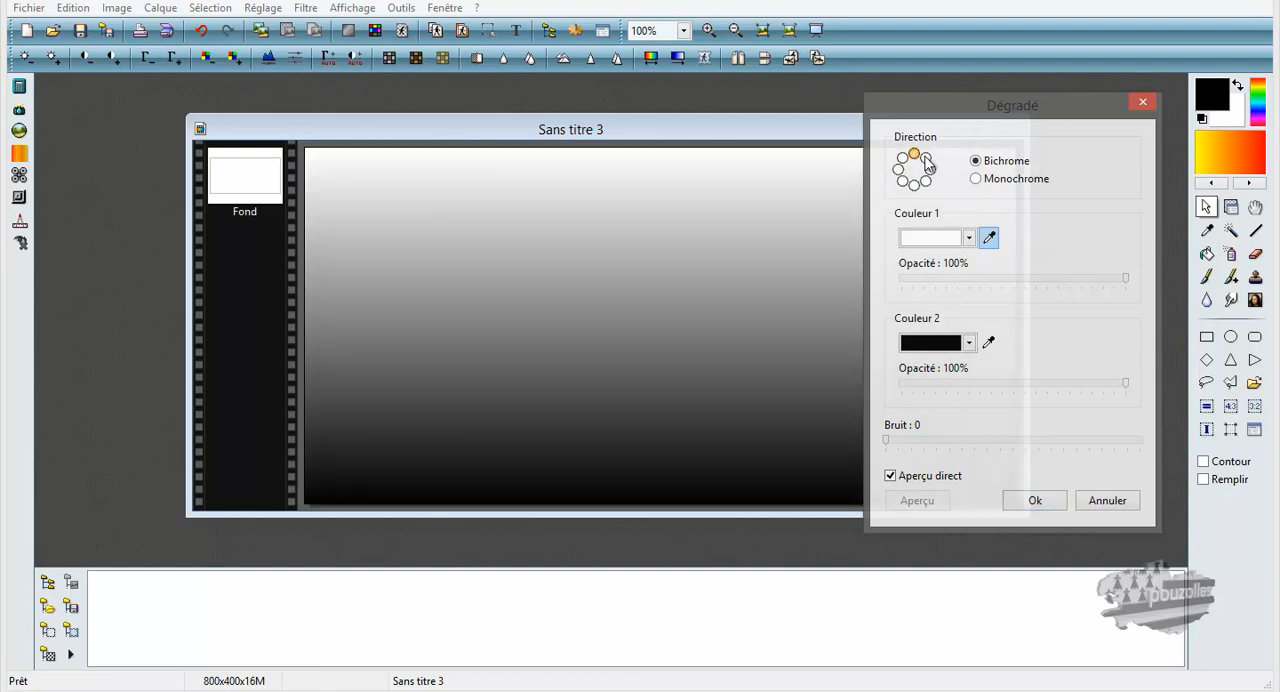
left_click(925, 158)
left_click(930, 169)
left_click(926, 181)
left_click(914, 186)
left_click(903, 182)
left_click(899, 171)
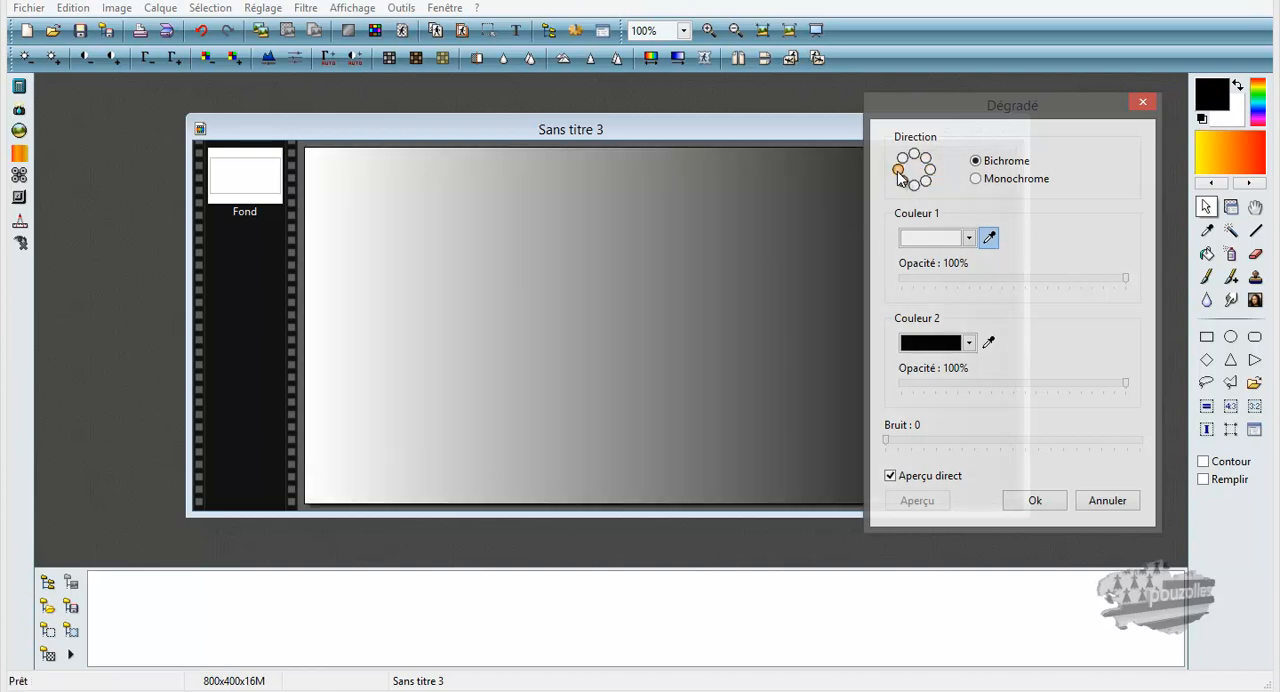
Uncover the whole image beside the gradient settings and compare the Monochrome mode with Bichrome.
left_click_drag(790, 130, 626, 119)
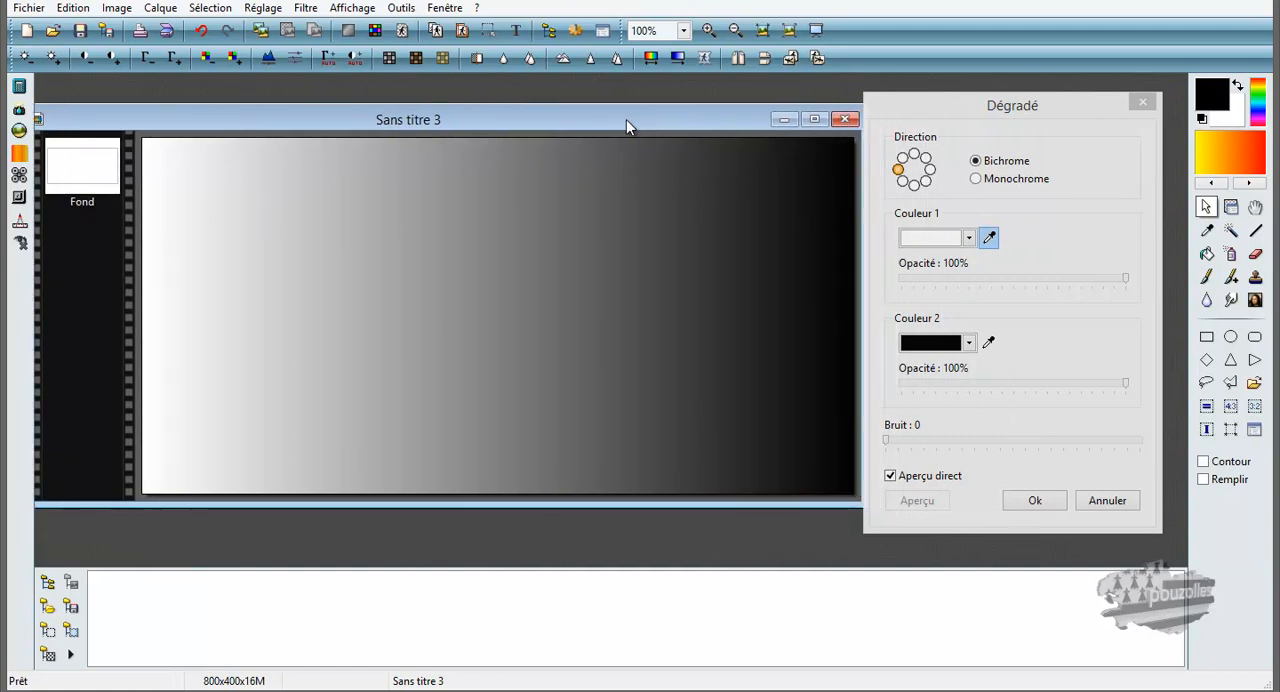
left_click_drag(960, 114, 981, 142)
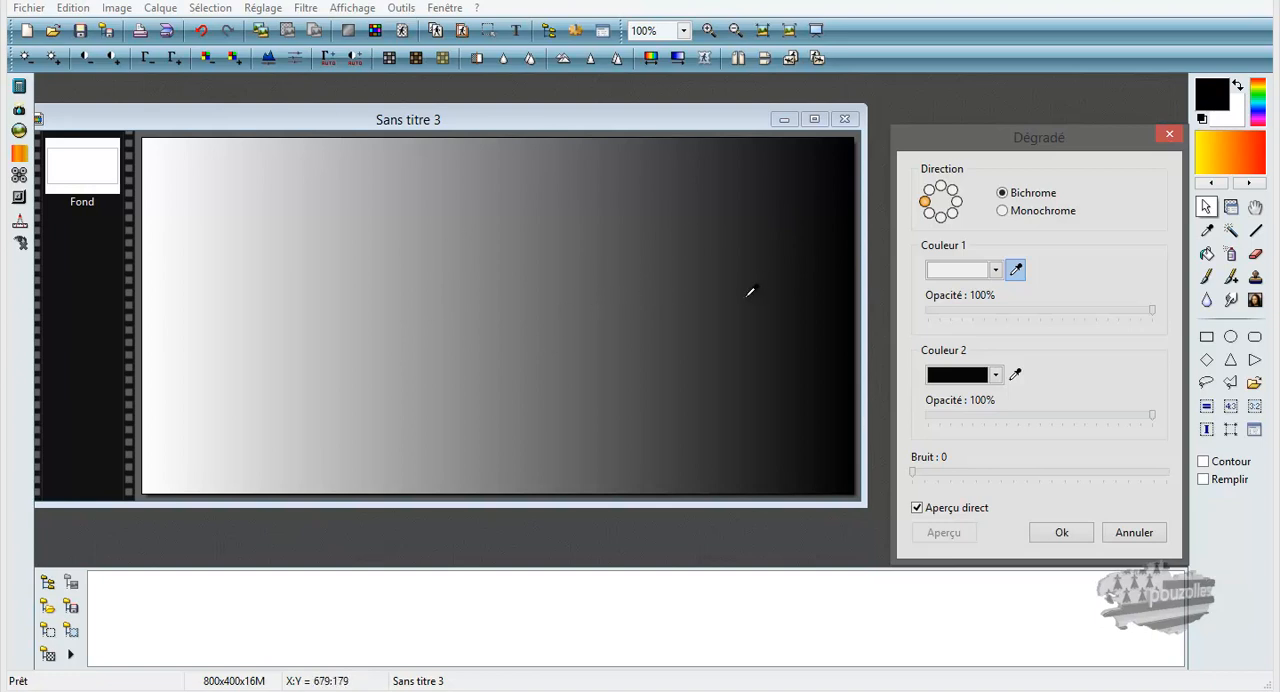
left_click(1004, 212)
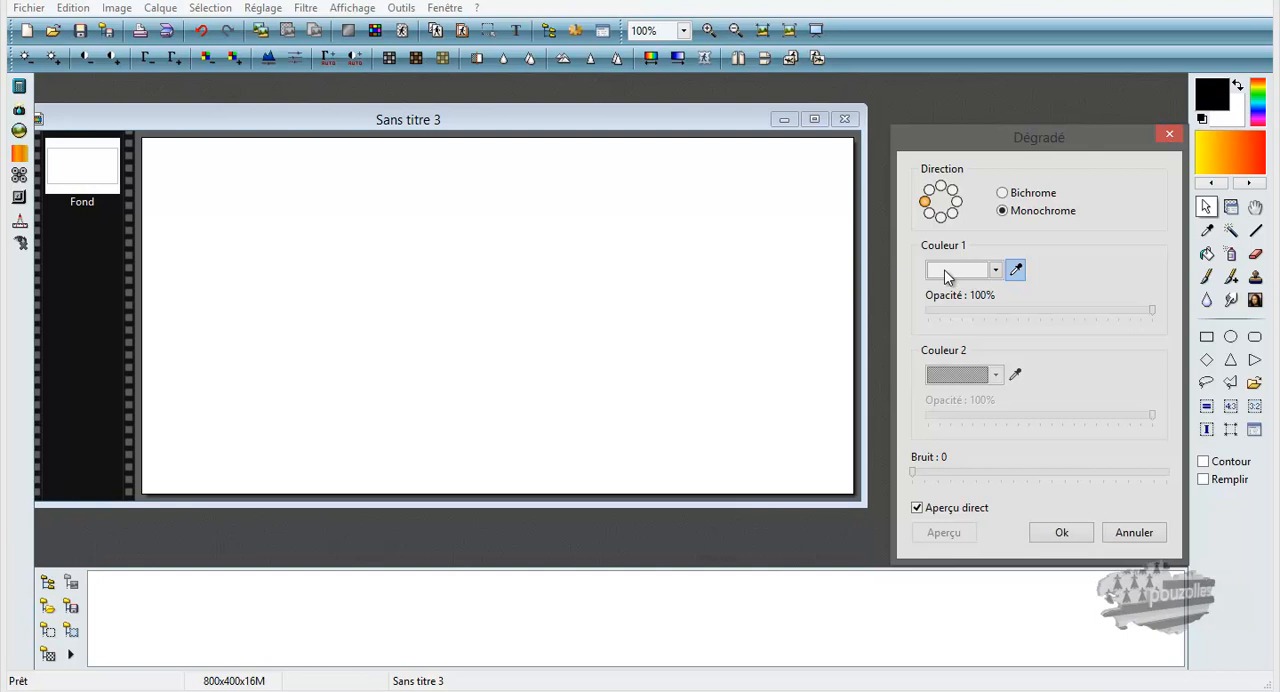
left_click(1004, 195)
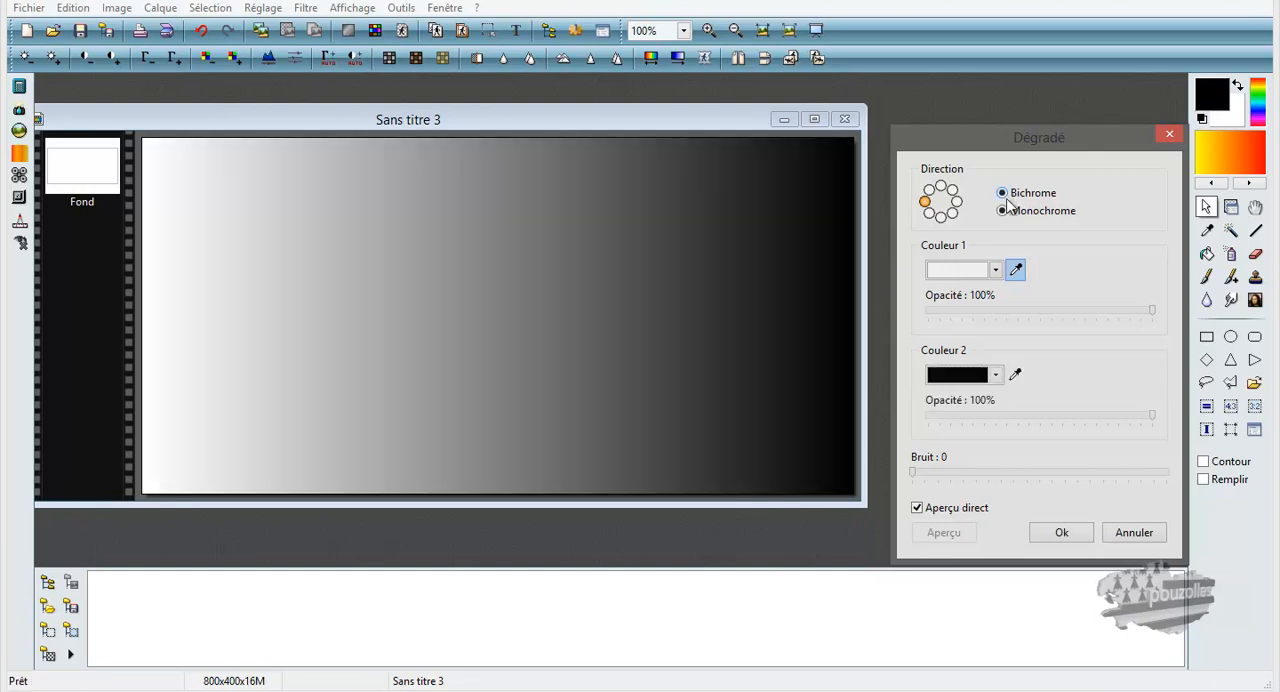
Set the gradient's Couleur 1 to black and Couleur 2 to white.
left_click(995, 270)
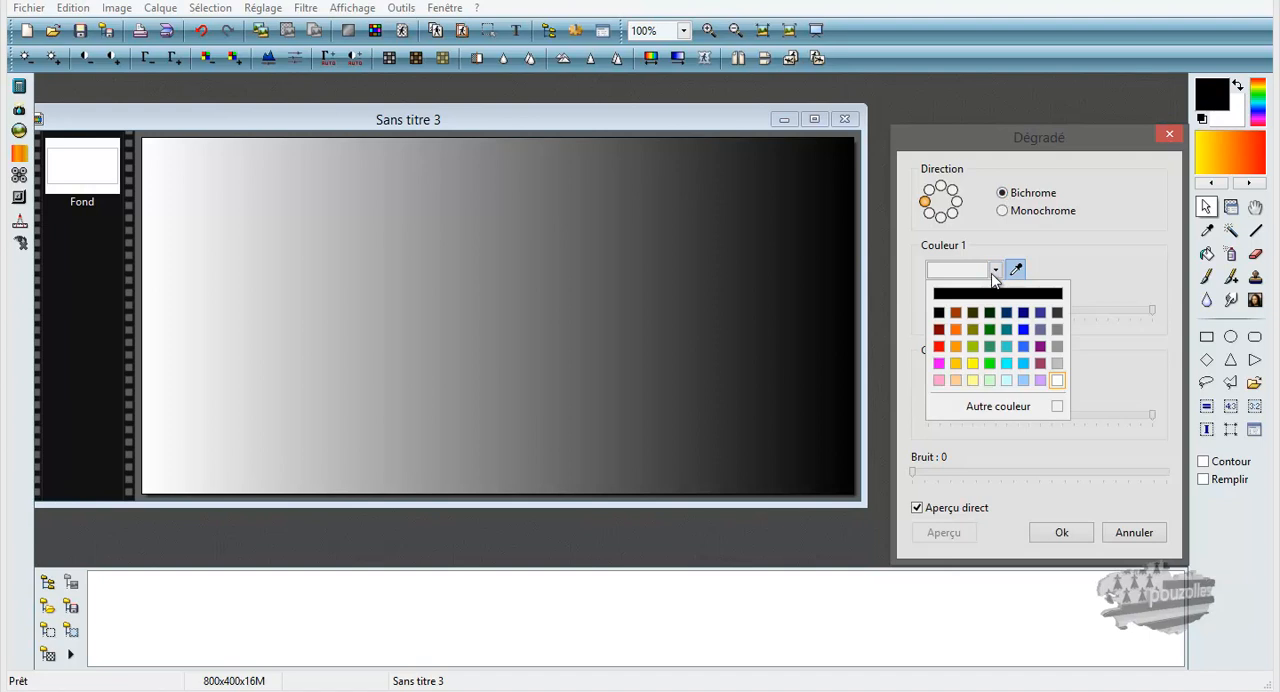
left_click(942, 320)
left_click(996, 376)
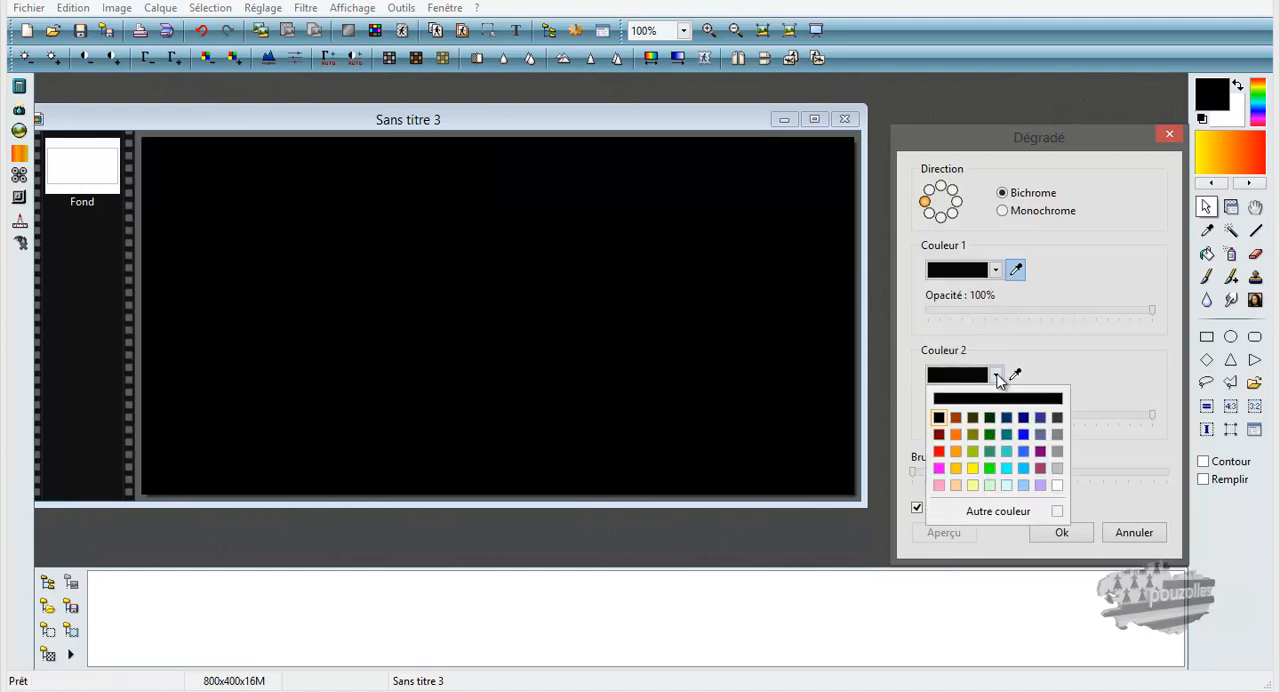
left_click(1056, 485)
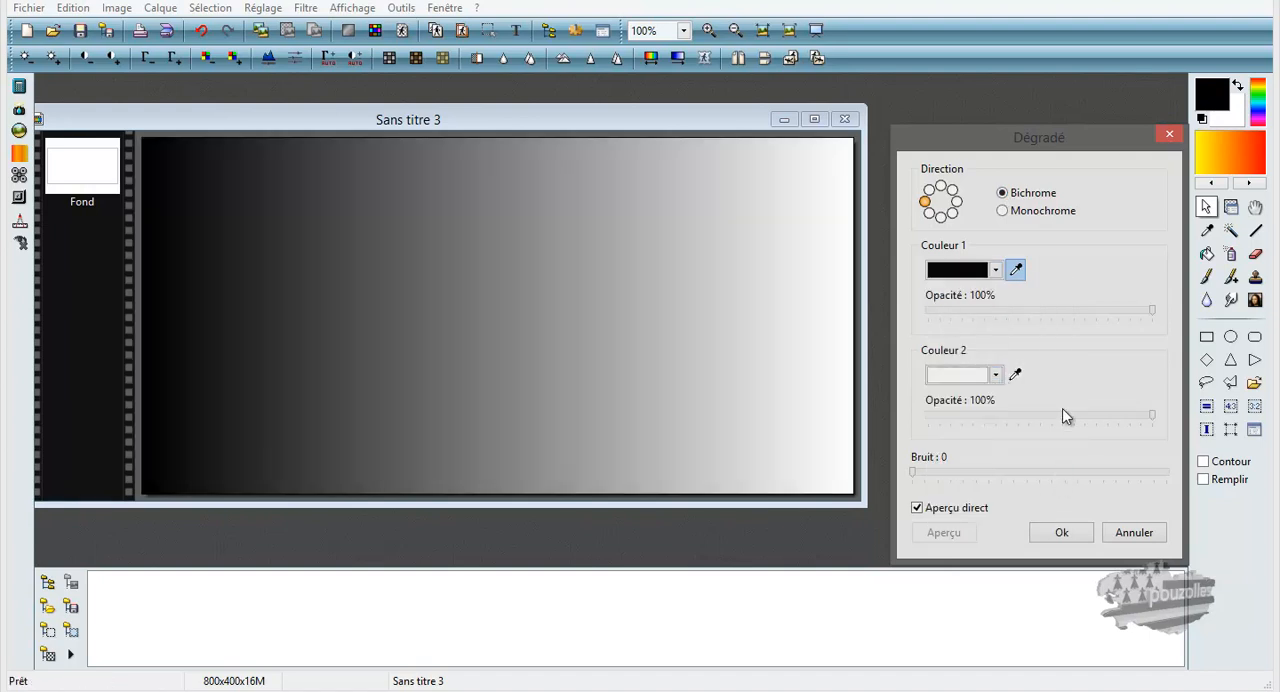
Set the gradient's Couleur 2 to orange and compare Monochrome with Bichrome, ending on Bichrome.
left_click(1003, 212)
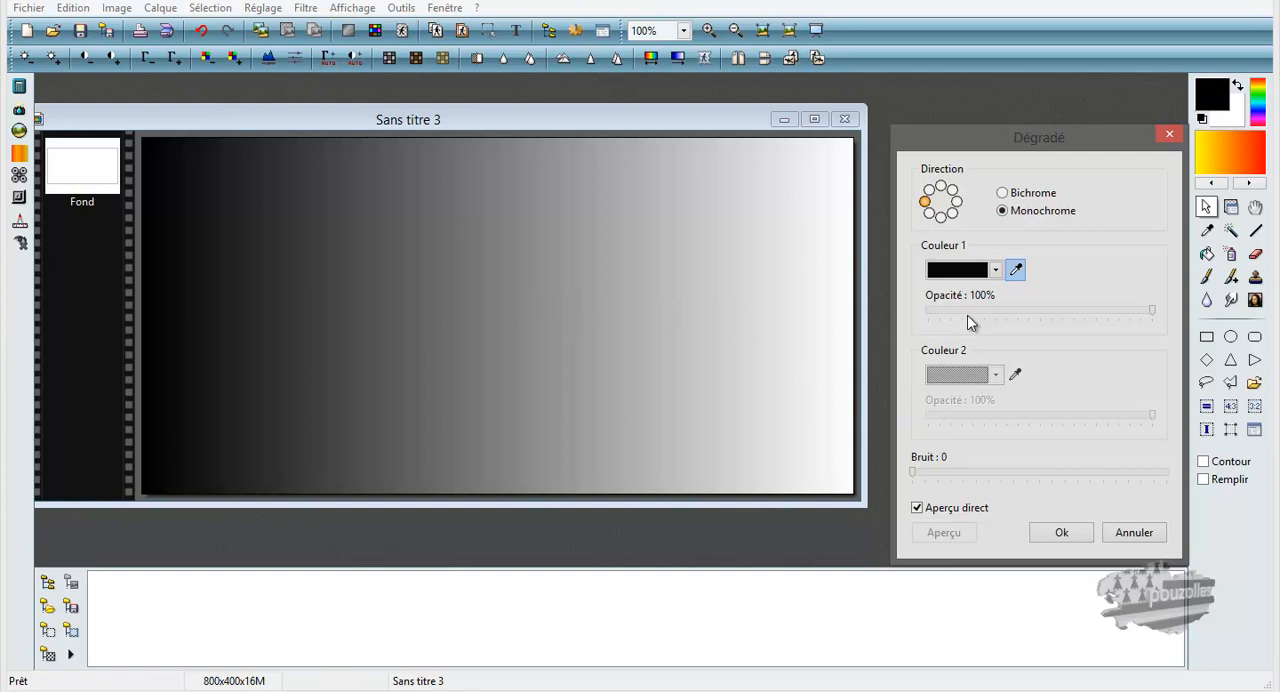
left_click(1005, 195)
left_click(995, 375)
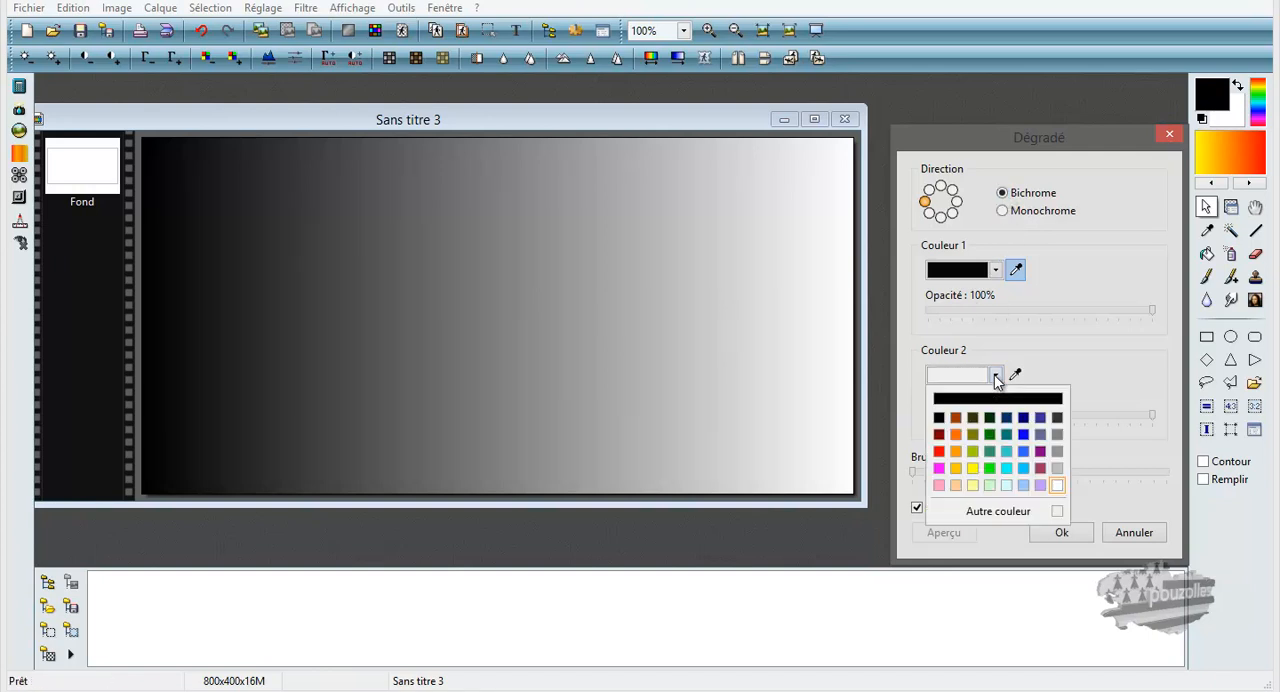
left_click(956, 436)
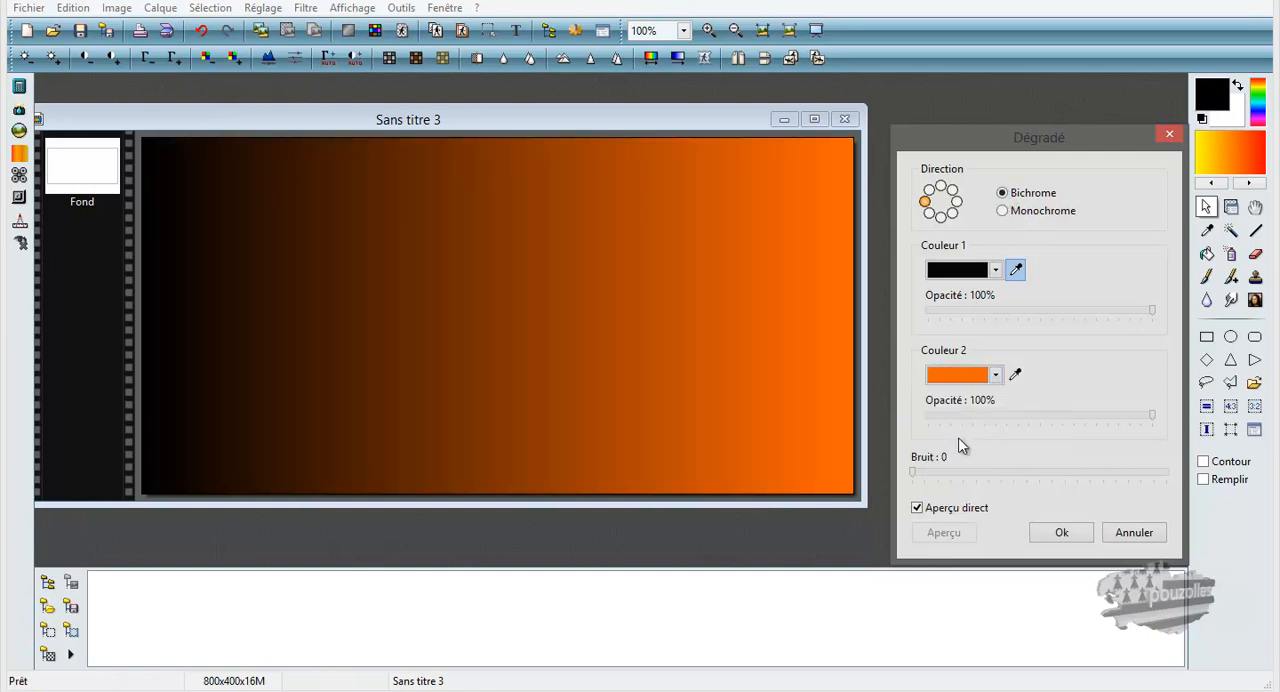
left_click(1002, 212)
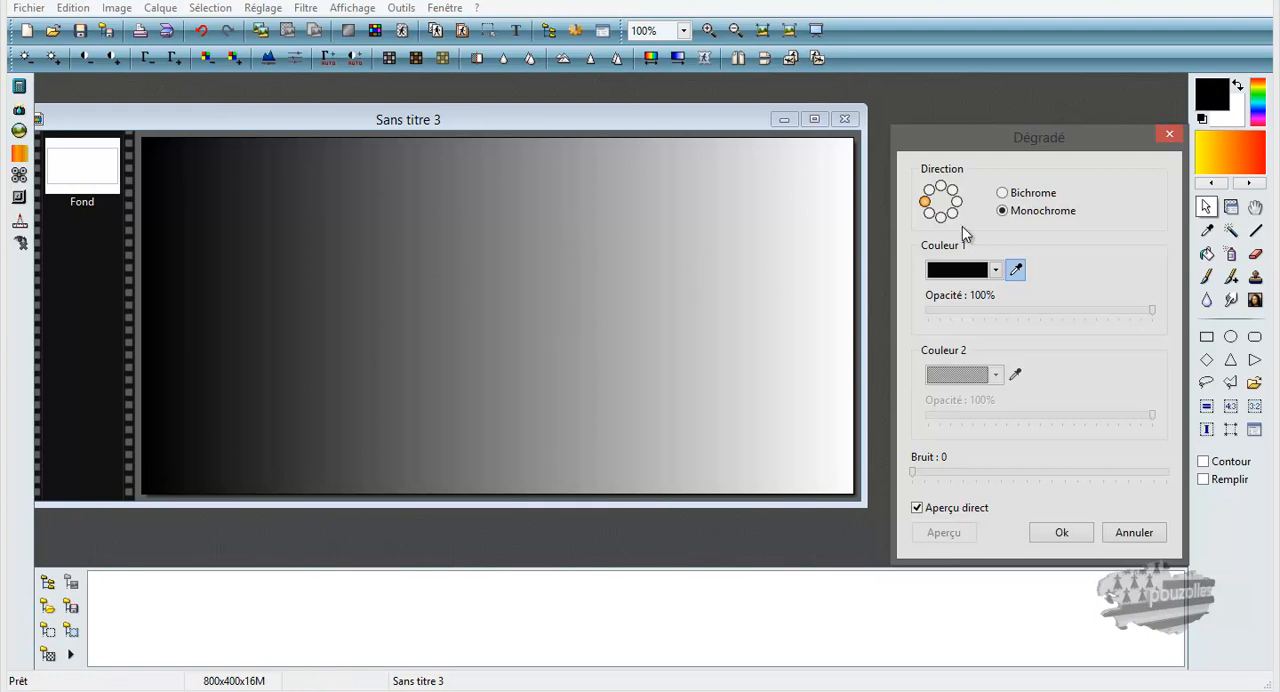
left_click(1004, 195)
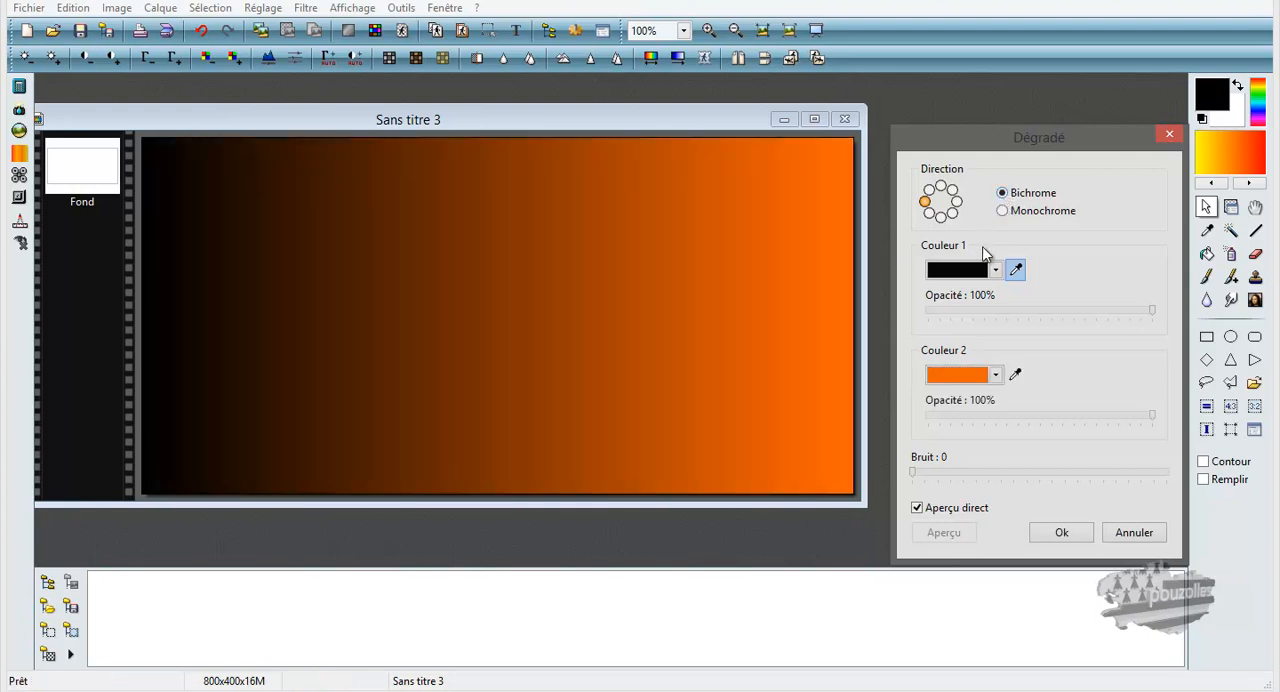
Set Couleur 1 to a custom red with hue 0, saturation 240 and luminosity 104, and cancel the gradient.
left_click(1015, 274)
left_click(996, 271)
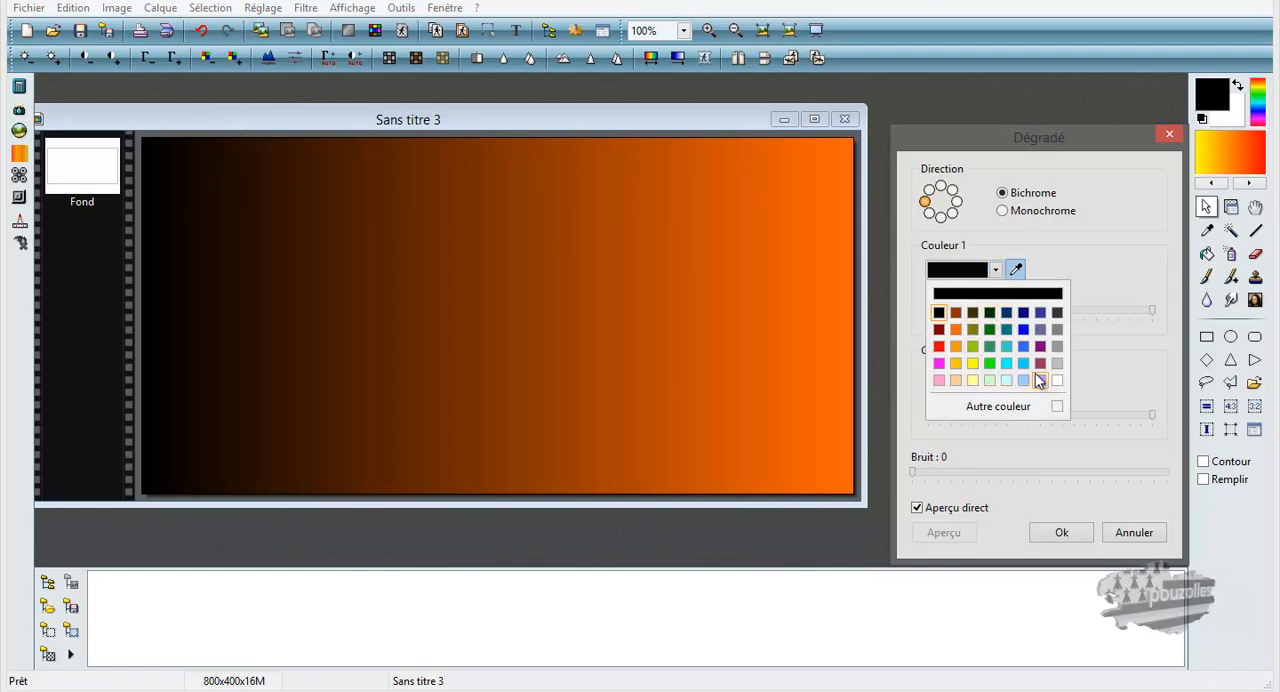
left_click(970, 277)
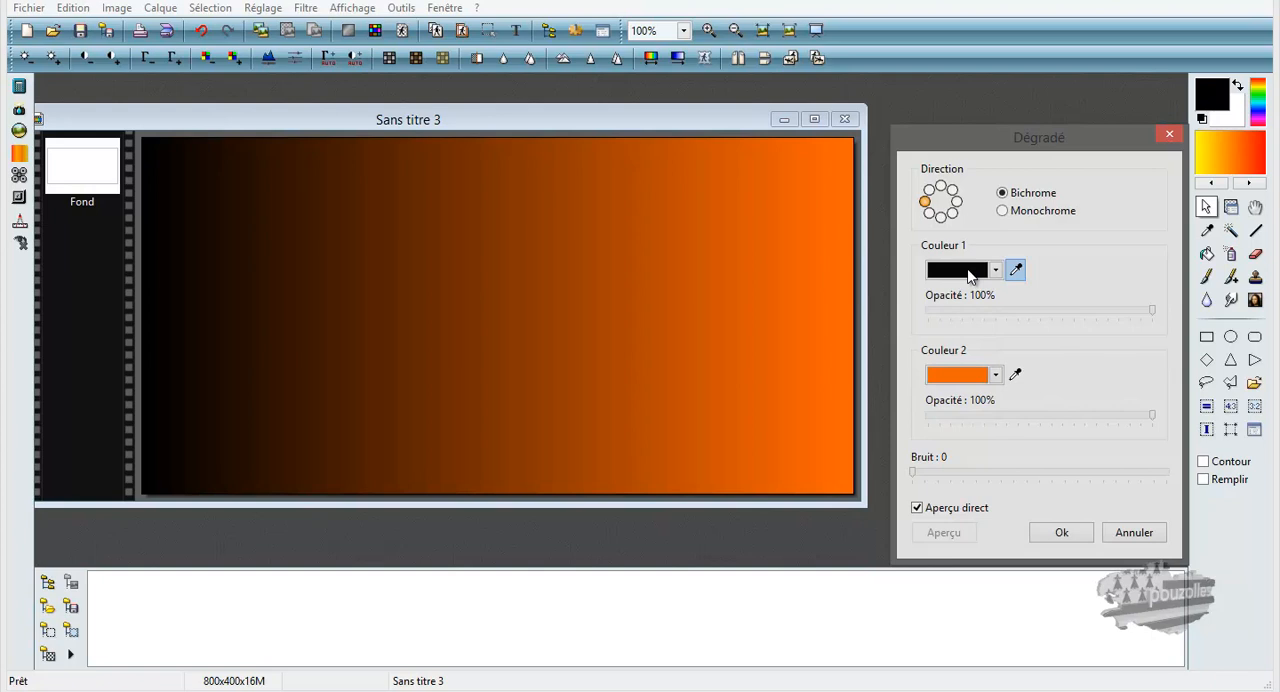
left_click(970, 277)
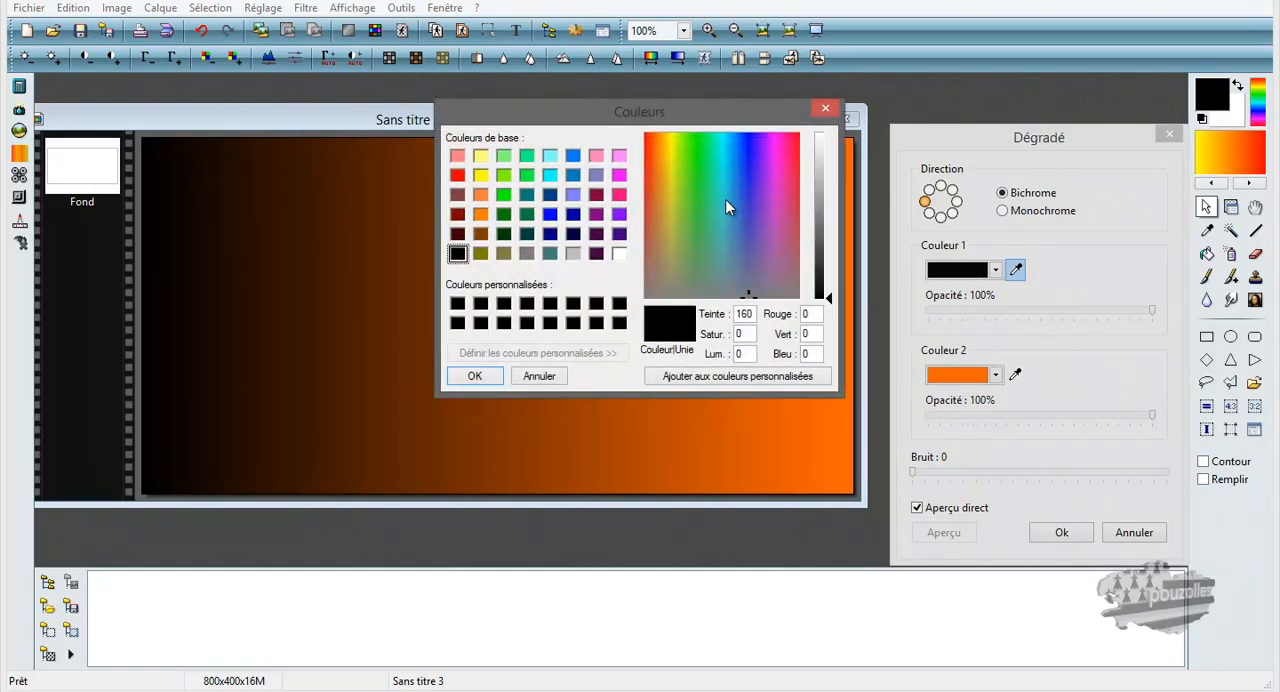
left_click(651, 156)
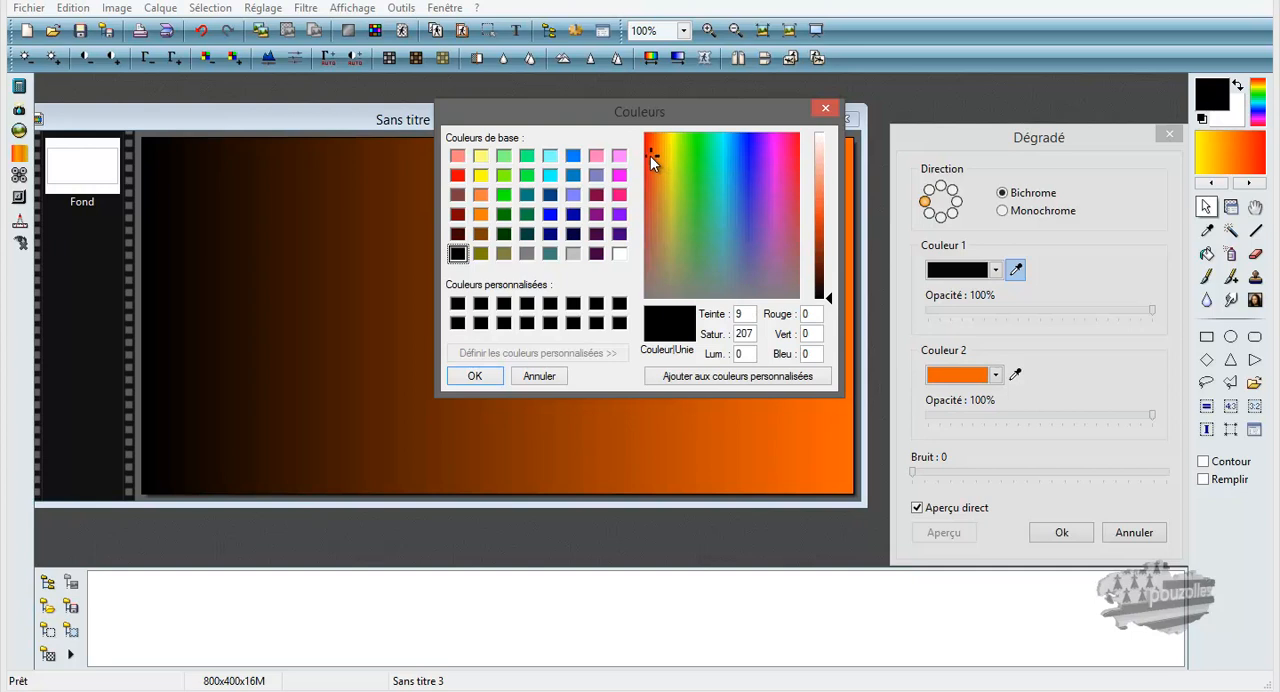
left_click_drag(653, 163, 648, 134)
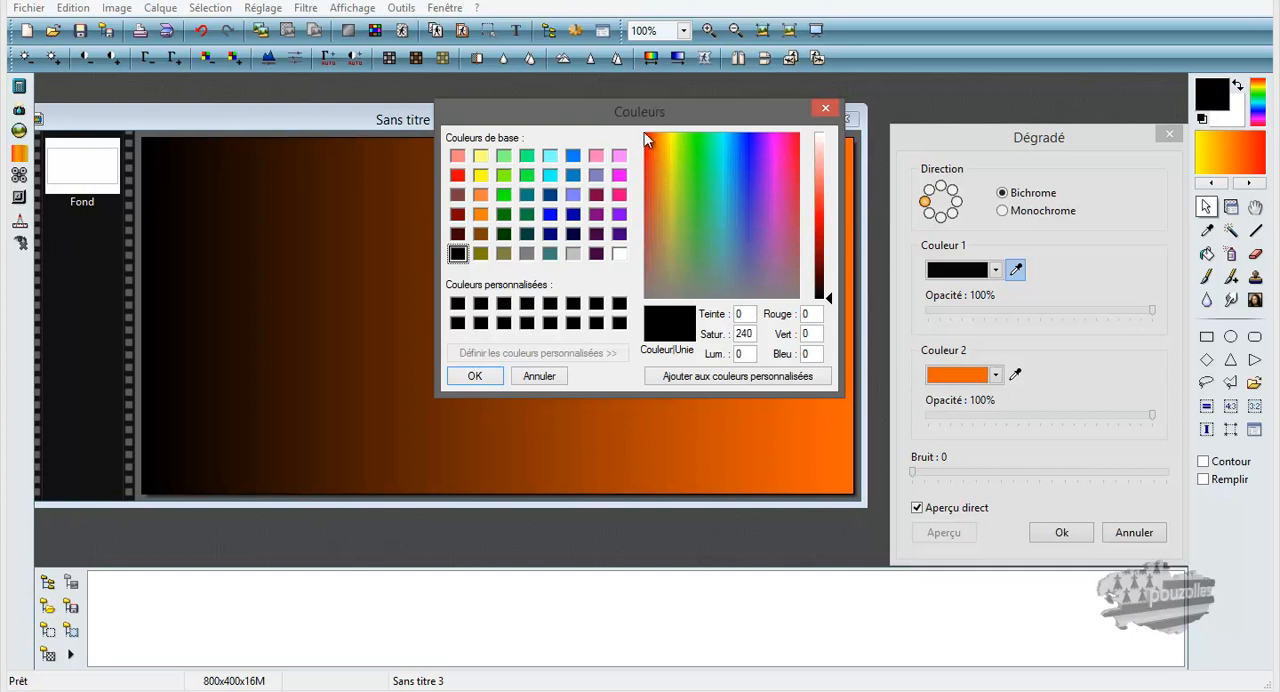
left_click(822, 234)
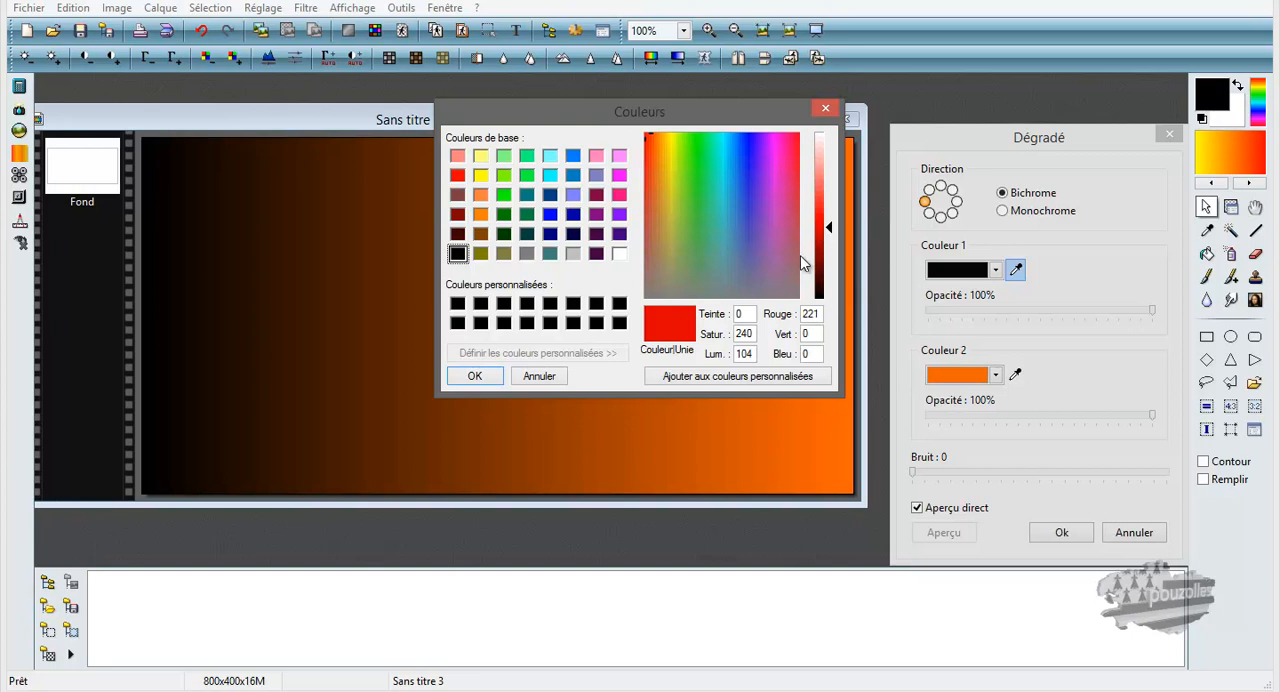
left_click(499, 376)
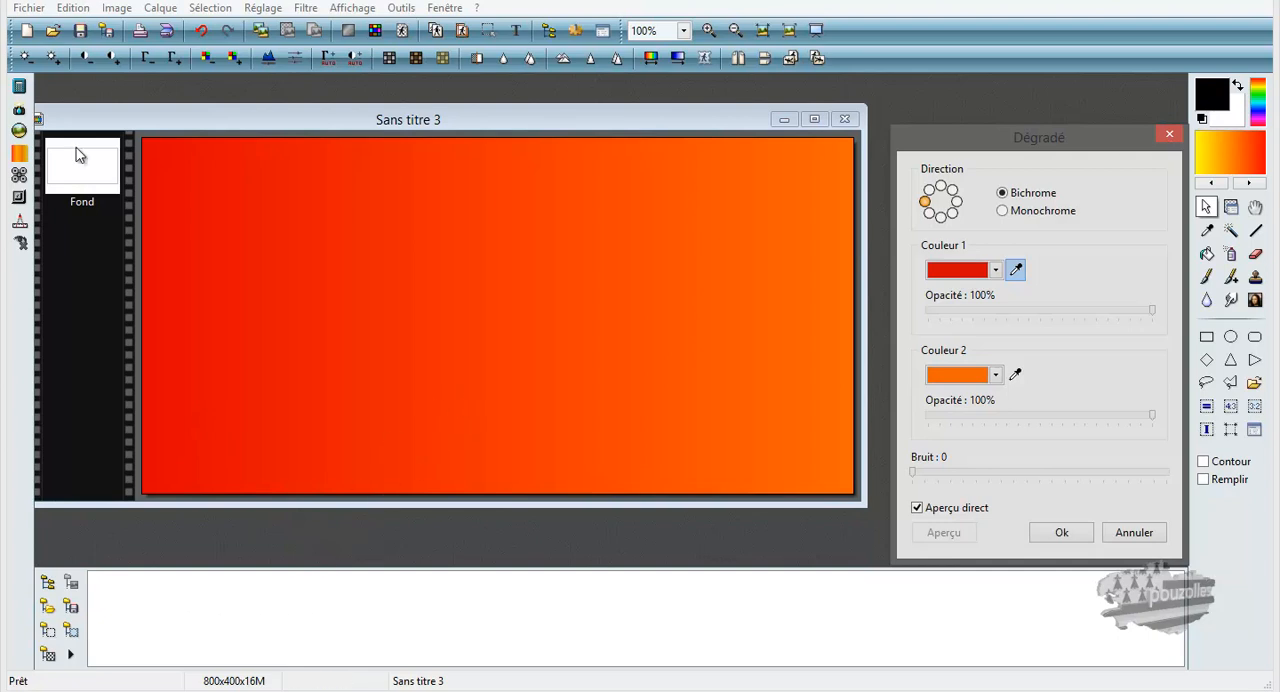
left_click(53, 34)
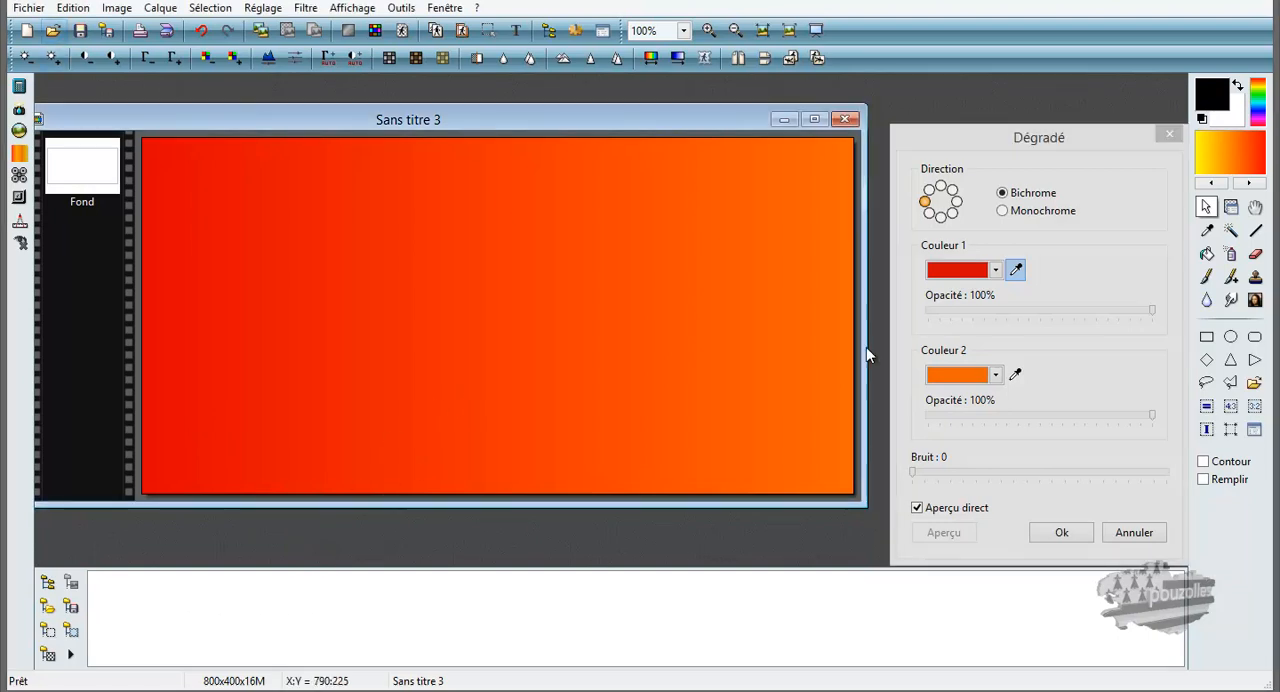
left_click(1134, 532)
Open the beach photo 4-sperone-aime-3-850pix.jpg from the Images folder.
left_click(53, 30)
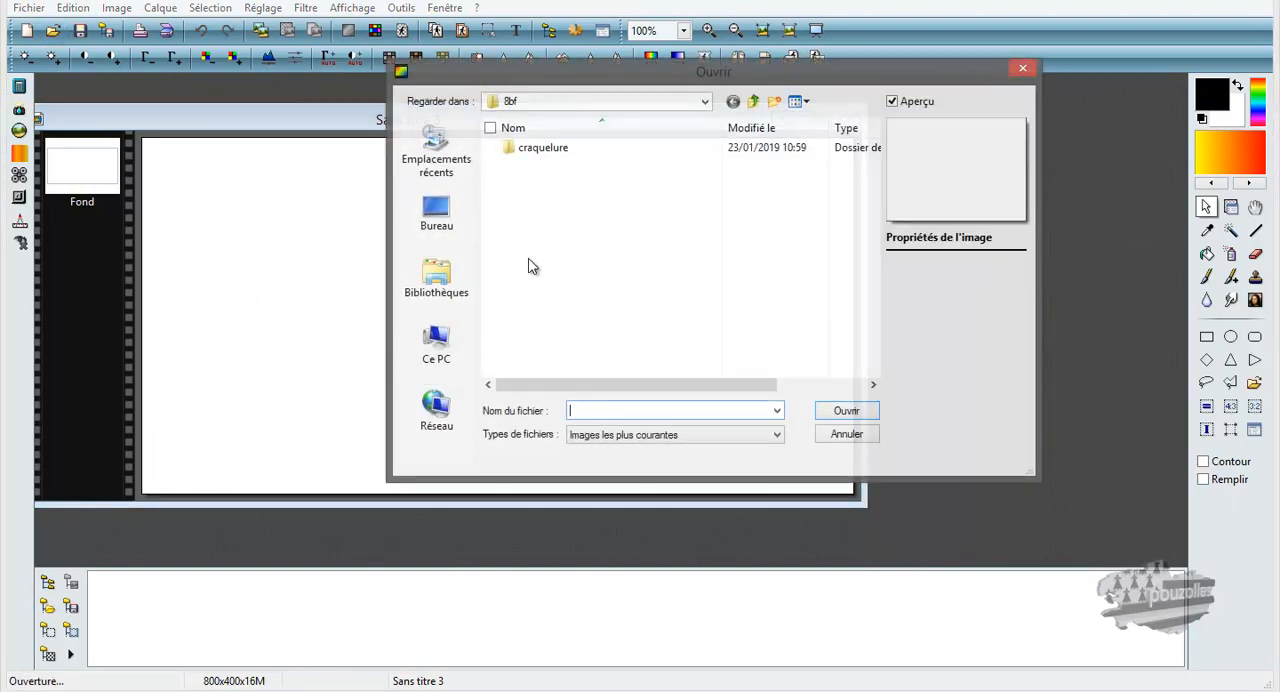
left_click(434, 343)
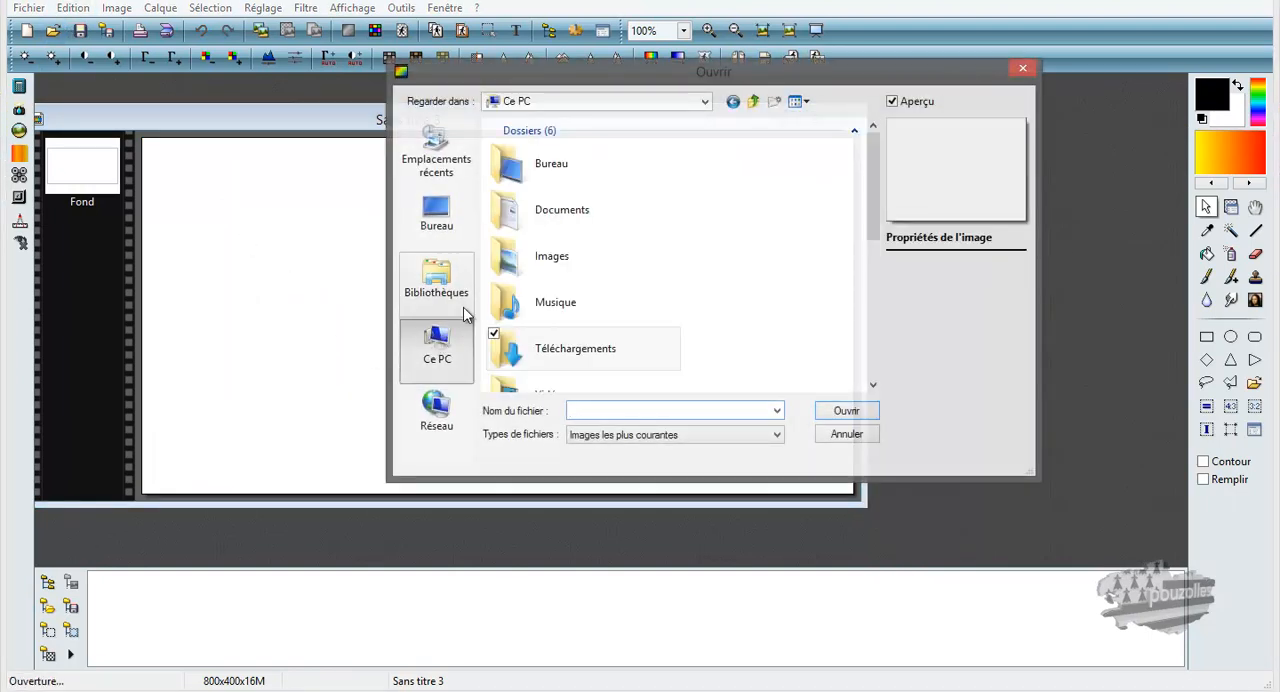
double_click(505, 265)
left_click_drag(873, 150, 871, 187)
left_click(802, 202)
double_click(802, 202)
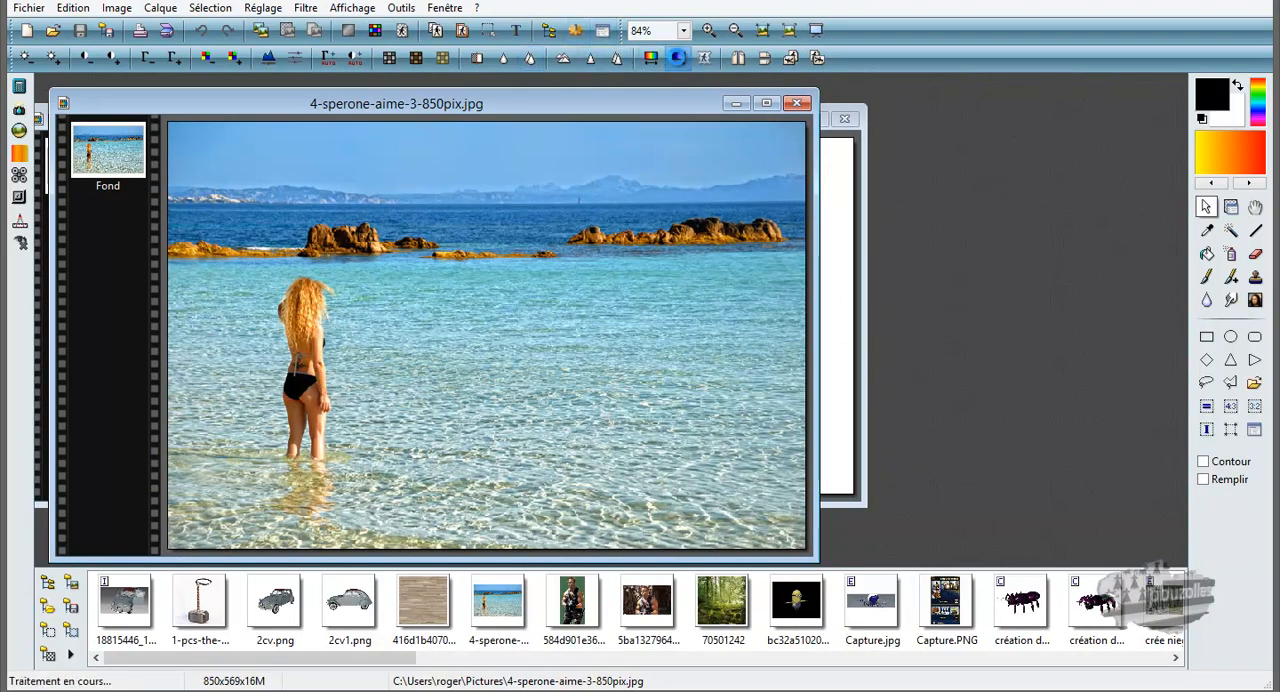
Preview the white-to-black Dégradé over the beach photo.
left_click(677, 58)
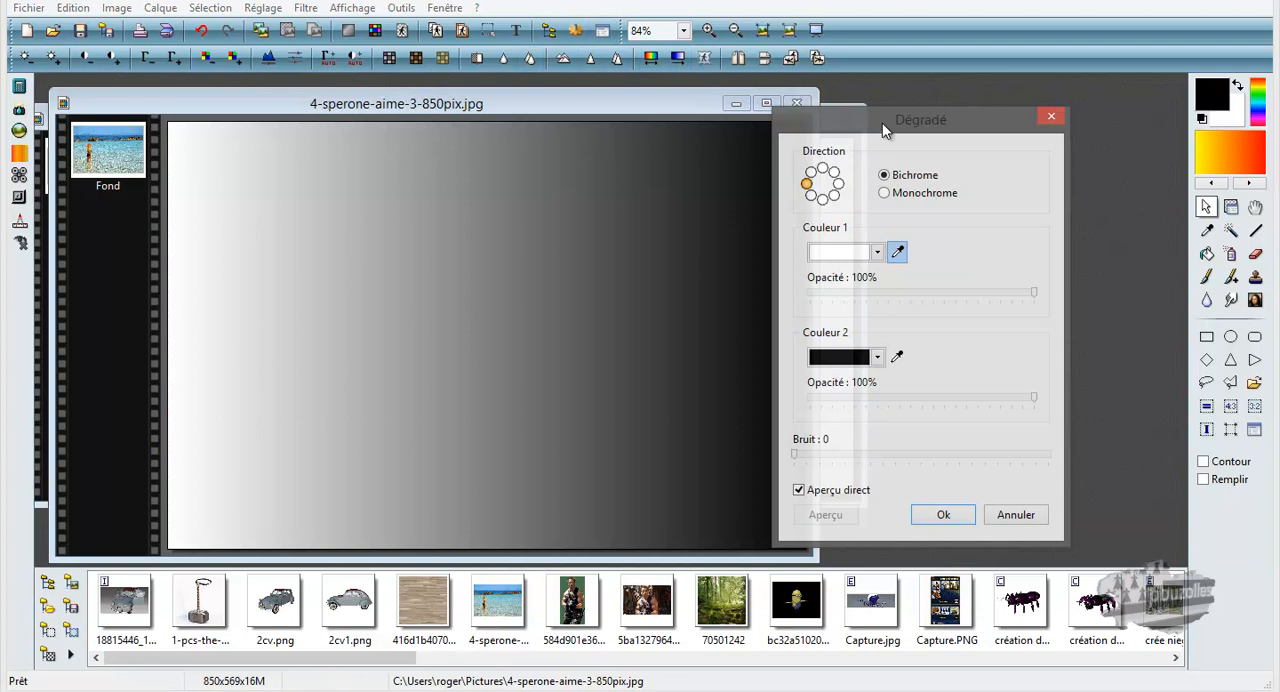
left_click_drag(880, 128, 964, 118)
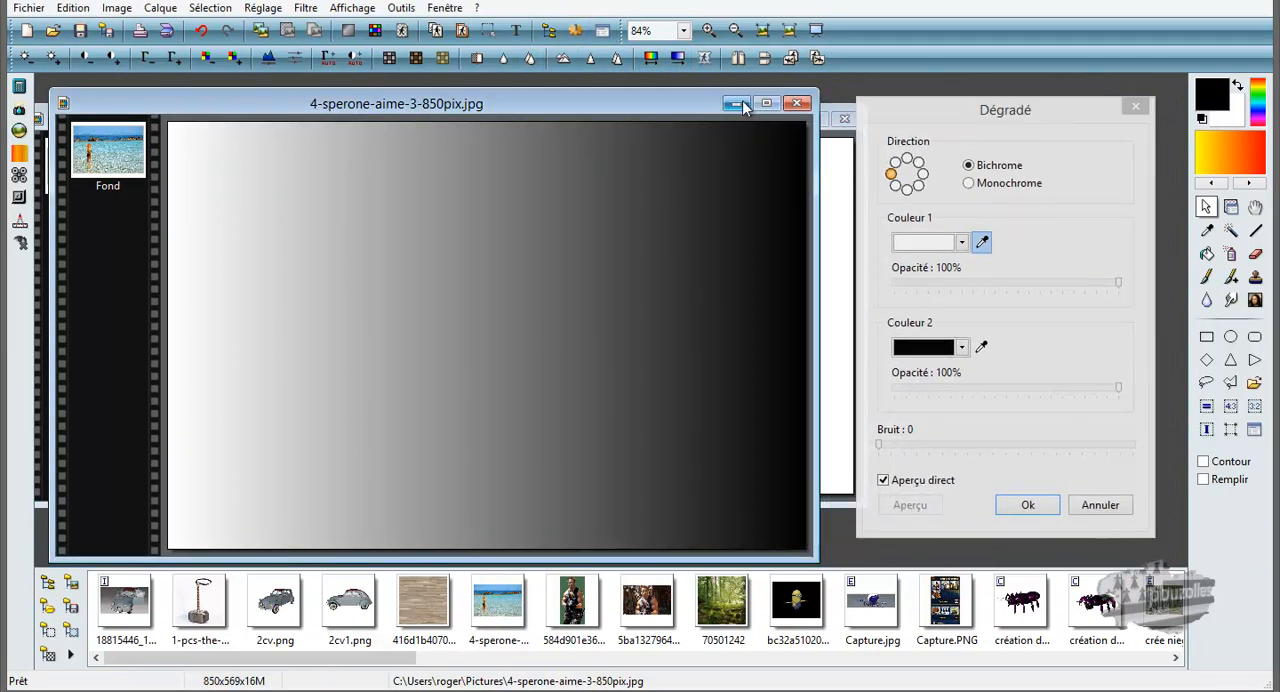
Close the beach photo and the blank image.
left_click(791, 102)
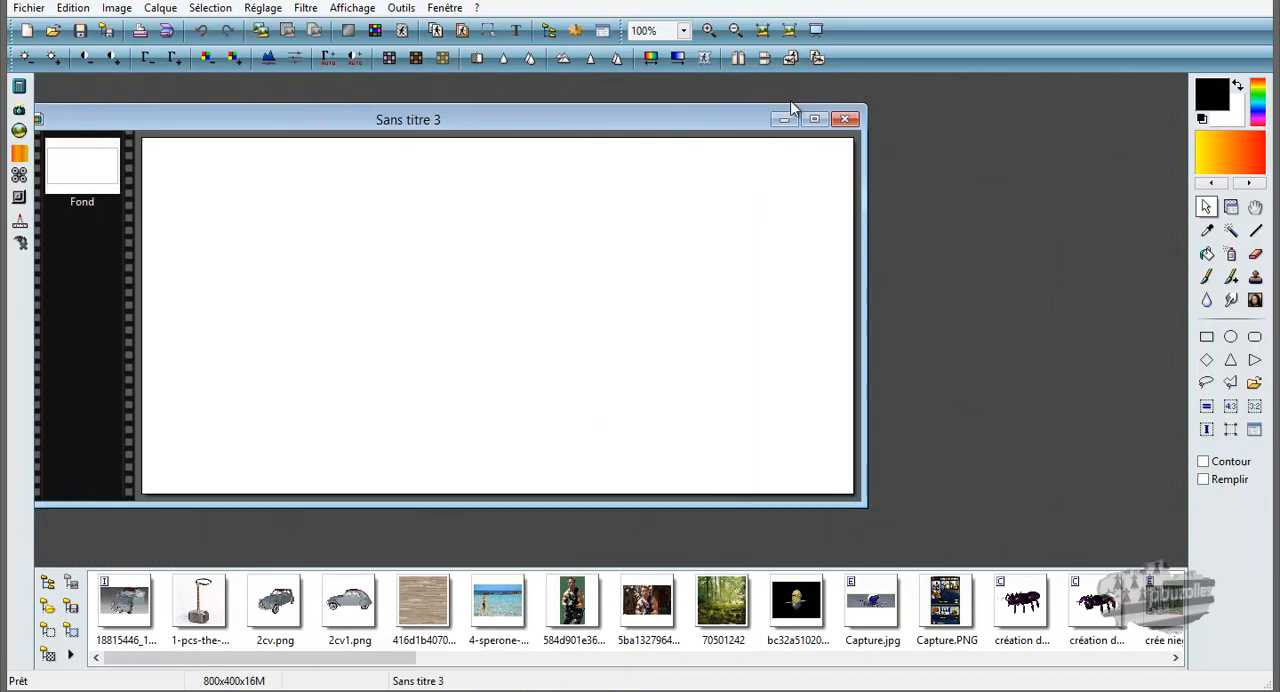
left_click(845, 119)
left_click(682, 393)
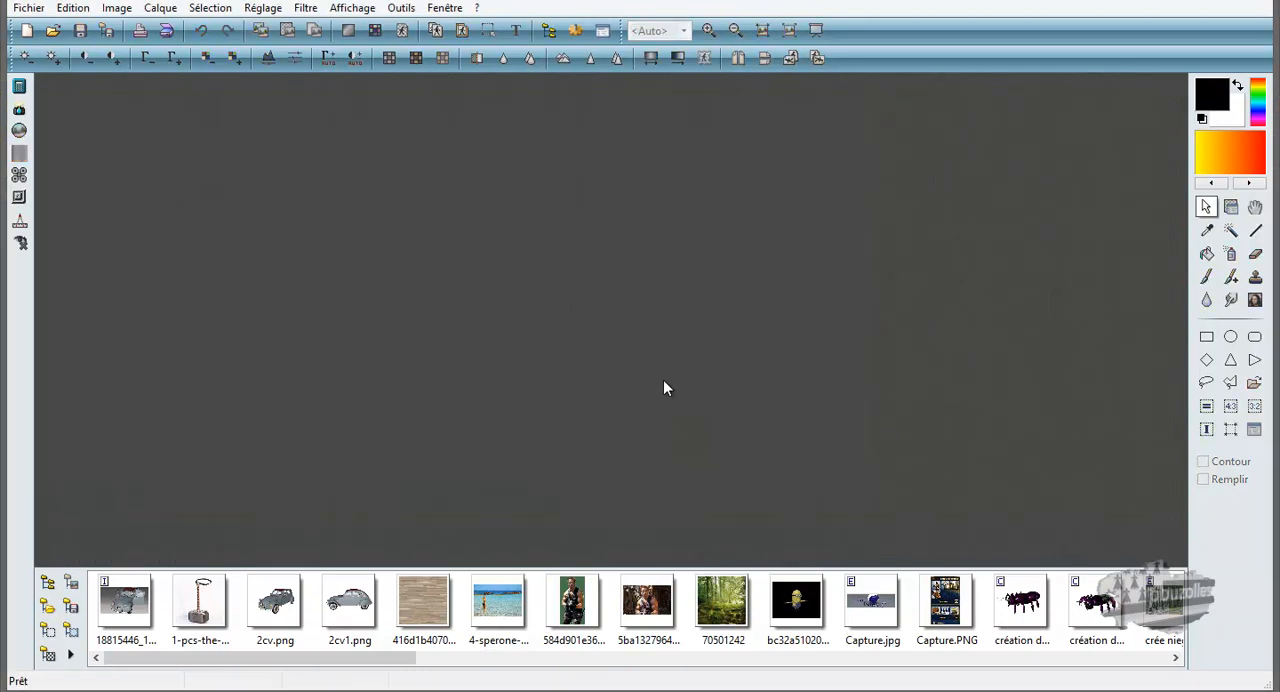
Open the beach photo 4-sperone-aime-3-850pix.jpg from the Images folder under Ce PC.
left_click(52, 30)
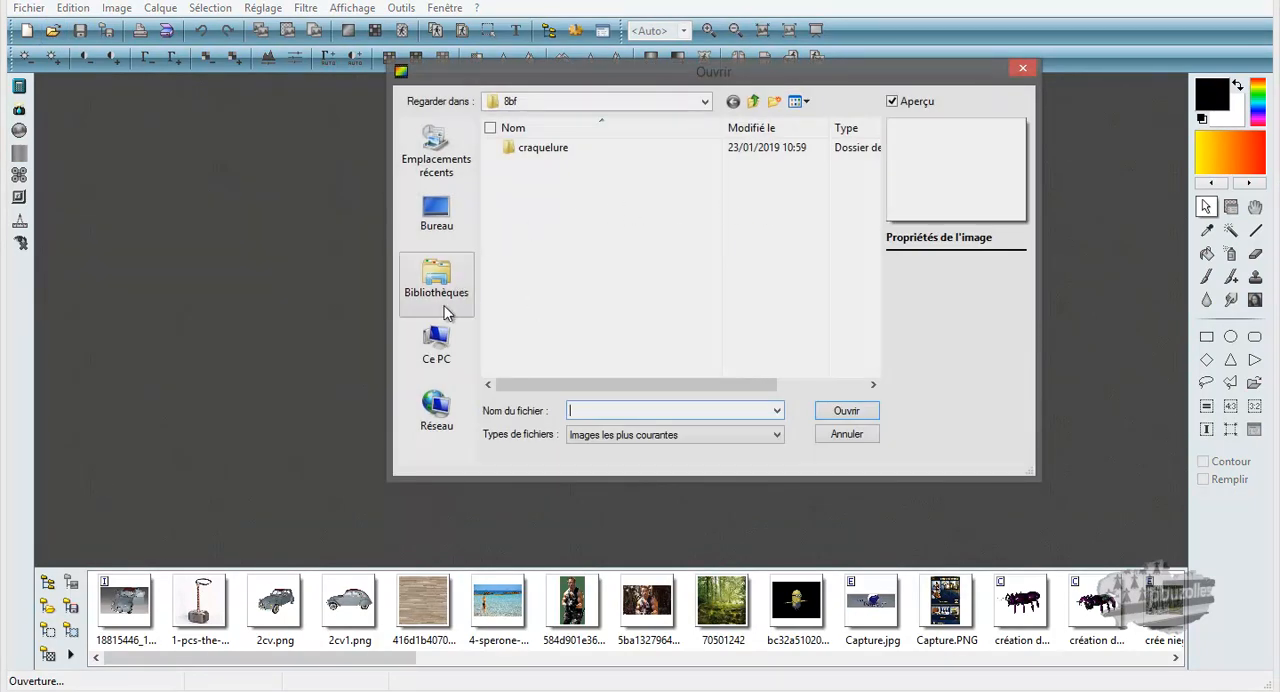
left_click(437, 347)
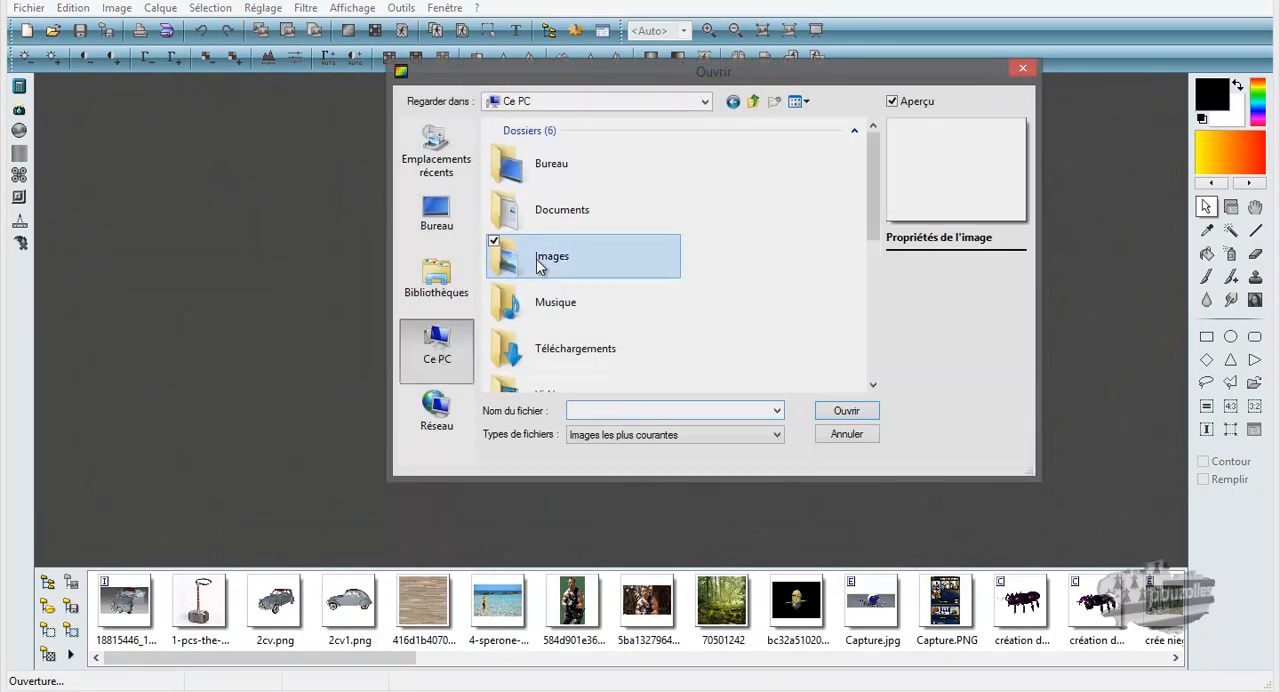
double_click(540, 256)
left_click_drag(871, 145, 872, 181)
double_click(797, 214)
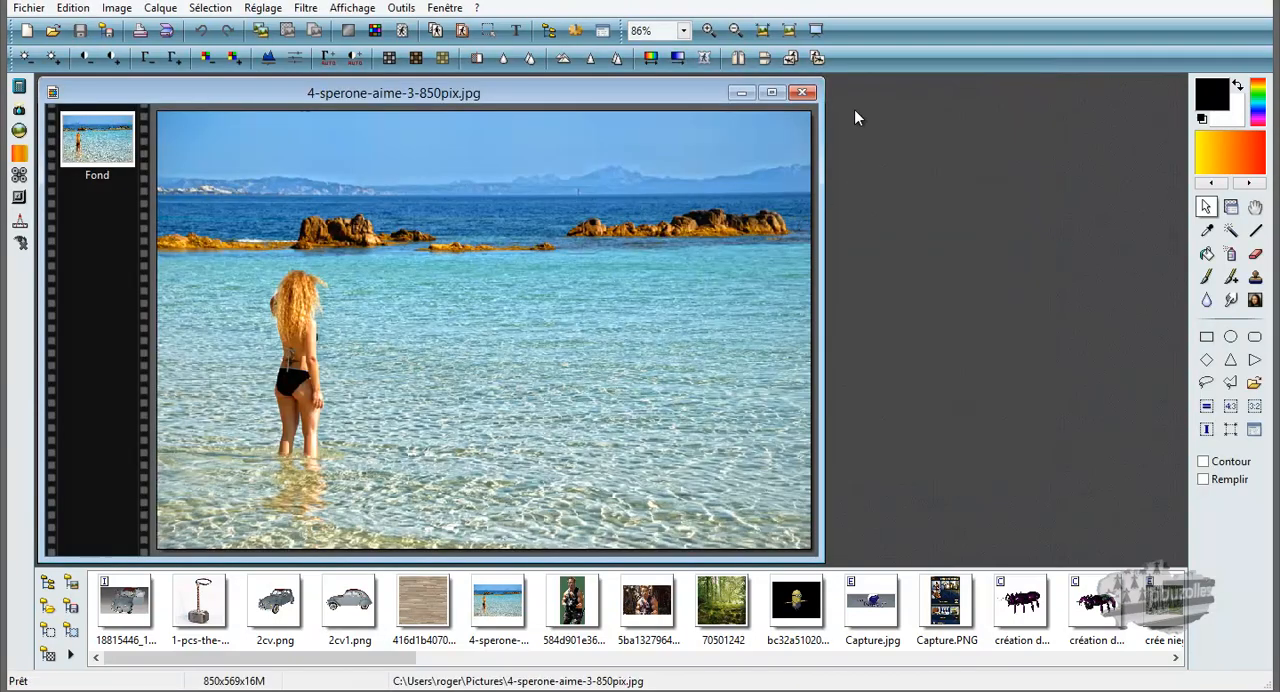
Create a blank white 800 x 400 pixel image, move its window aside and bring the beach photo back to the front.
left_click(26, 30)
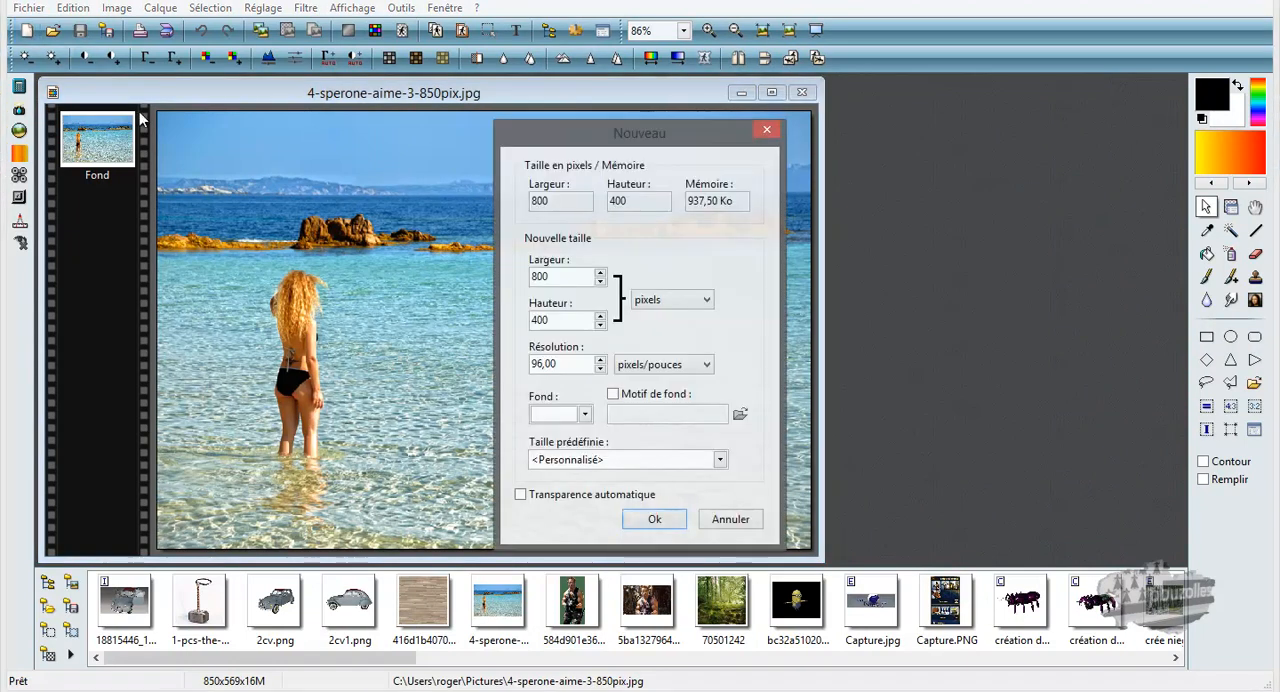
left_click(656, 519)
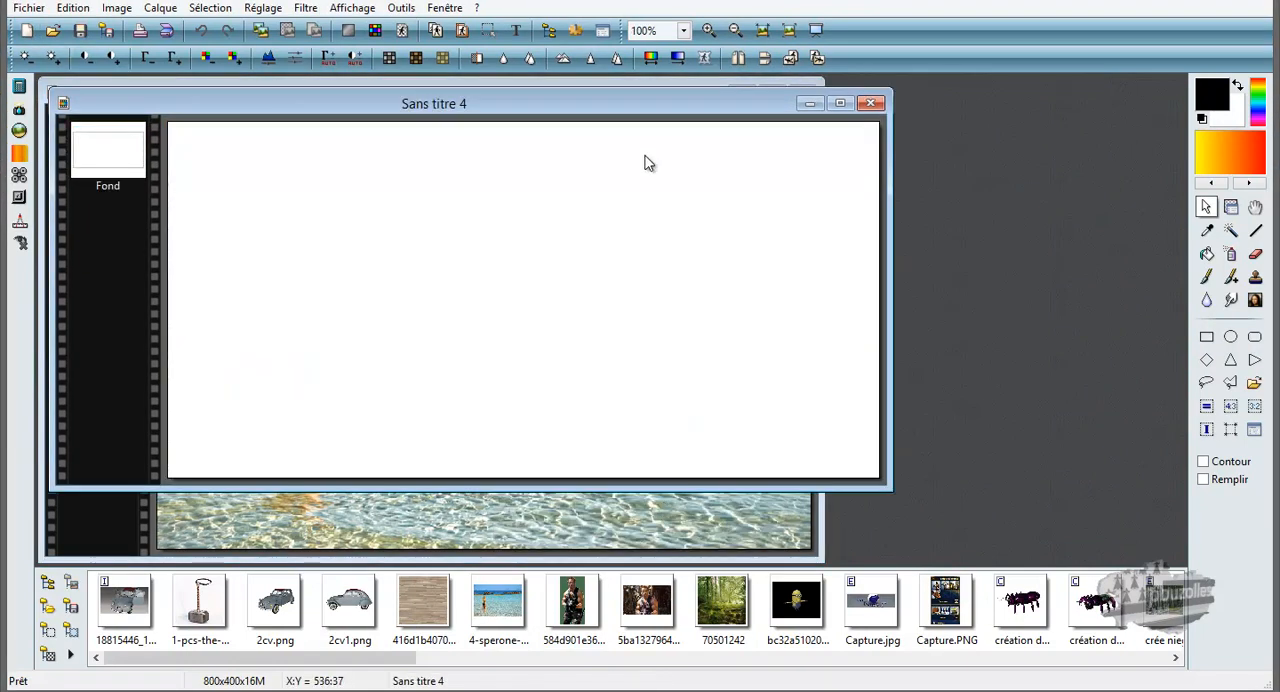
left_click_drag(615, 102, 850, 169)
left_click(673, 91)
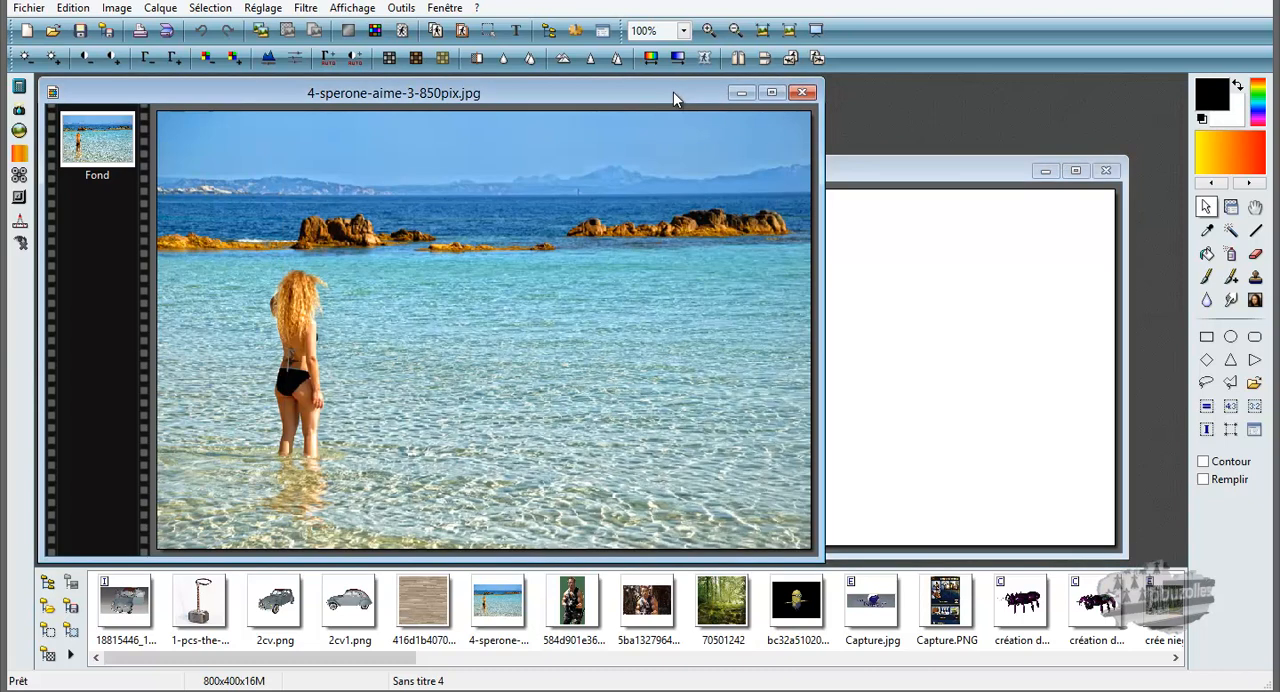
Preview a Dégradé on the beach photo with Couleur 1 sampled from the turquoise water and Couleur 2 from the pale shallows.
left_click(677, 59)
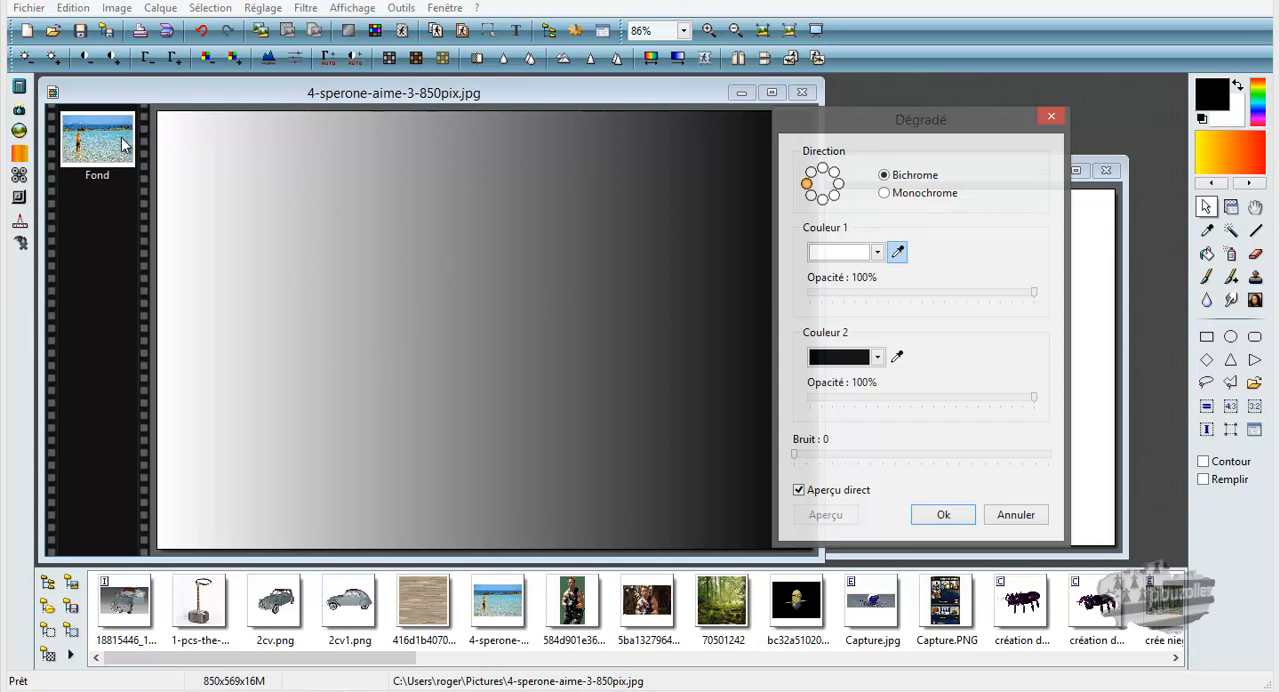
left_click(798, 491)
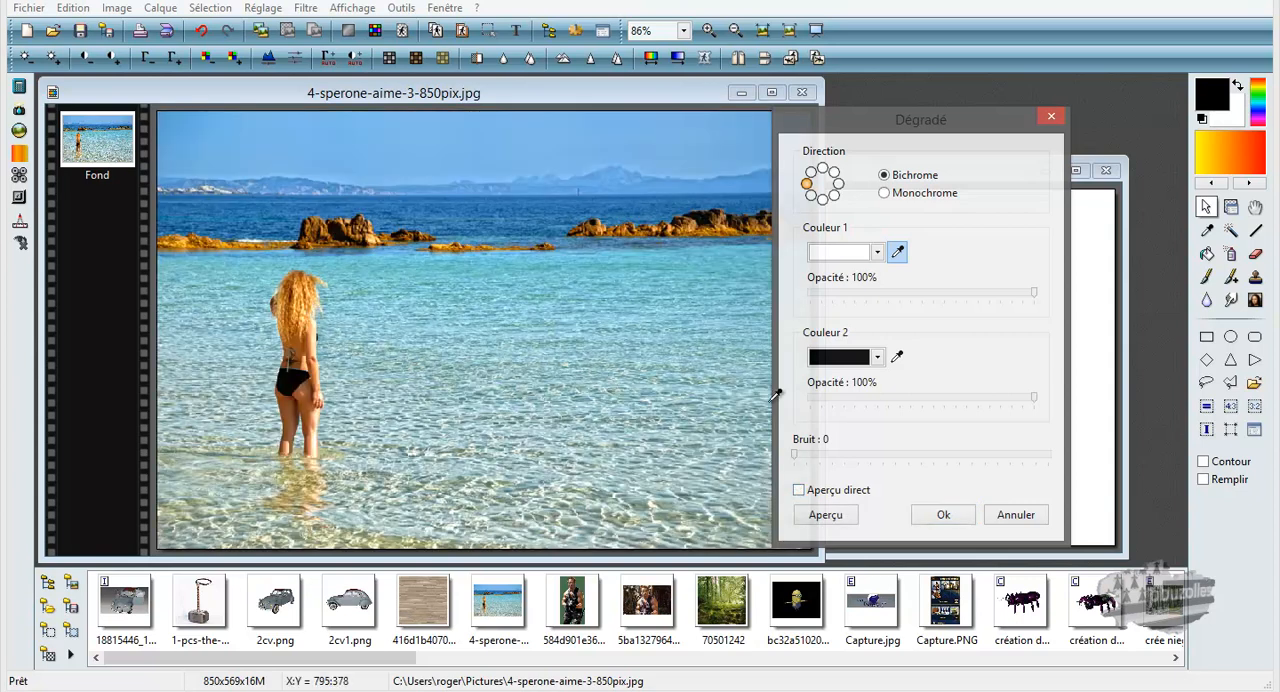
left_click(512, 262)
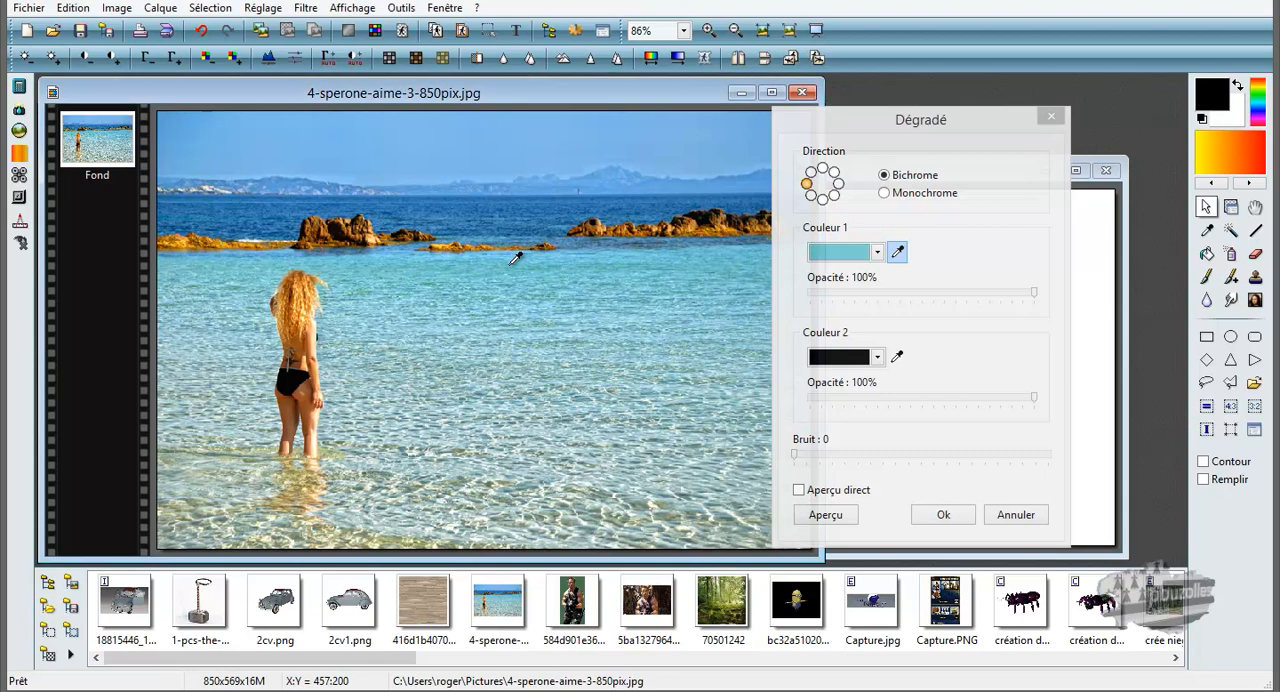
left_click(897, 358)
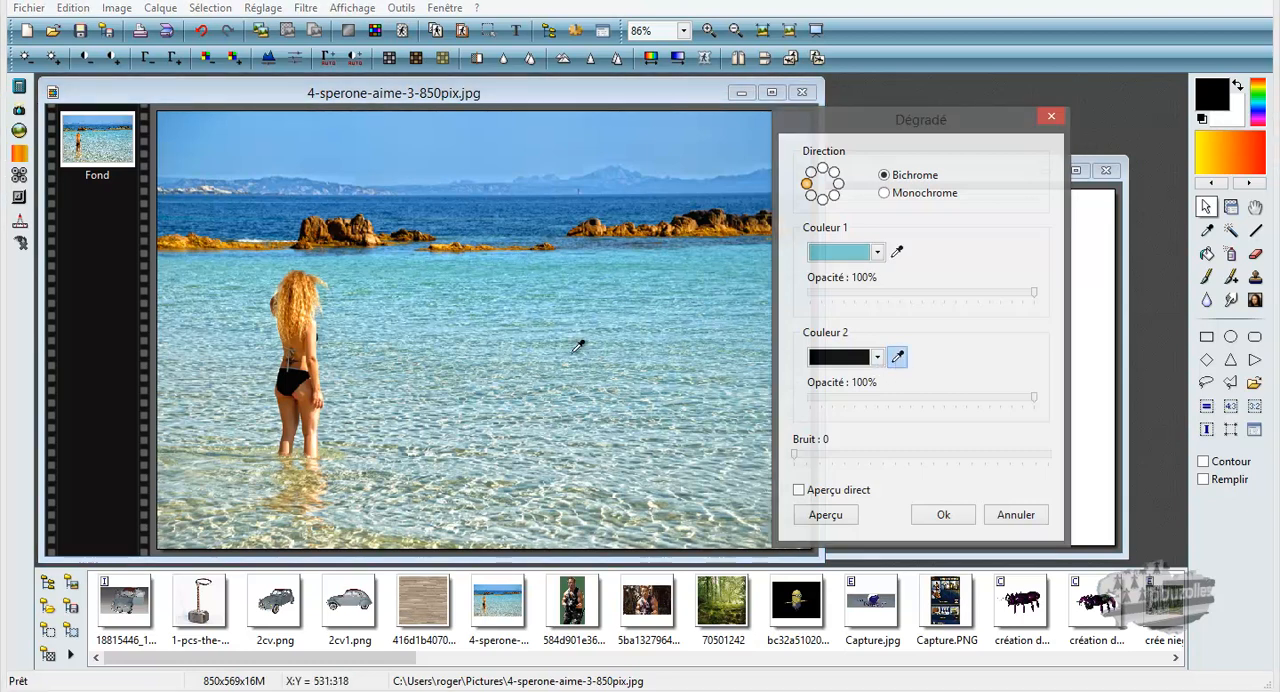
left_click(229, 455)
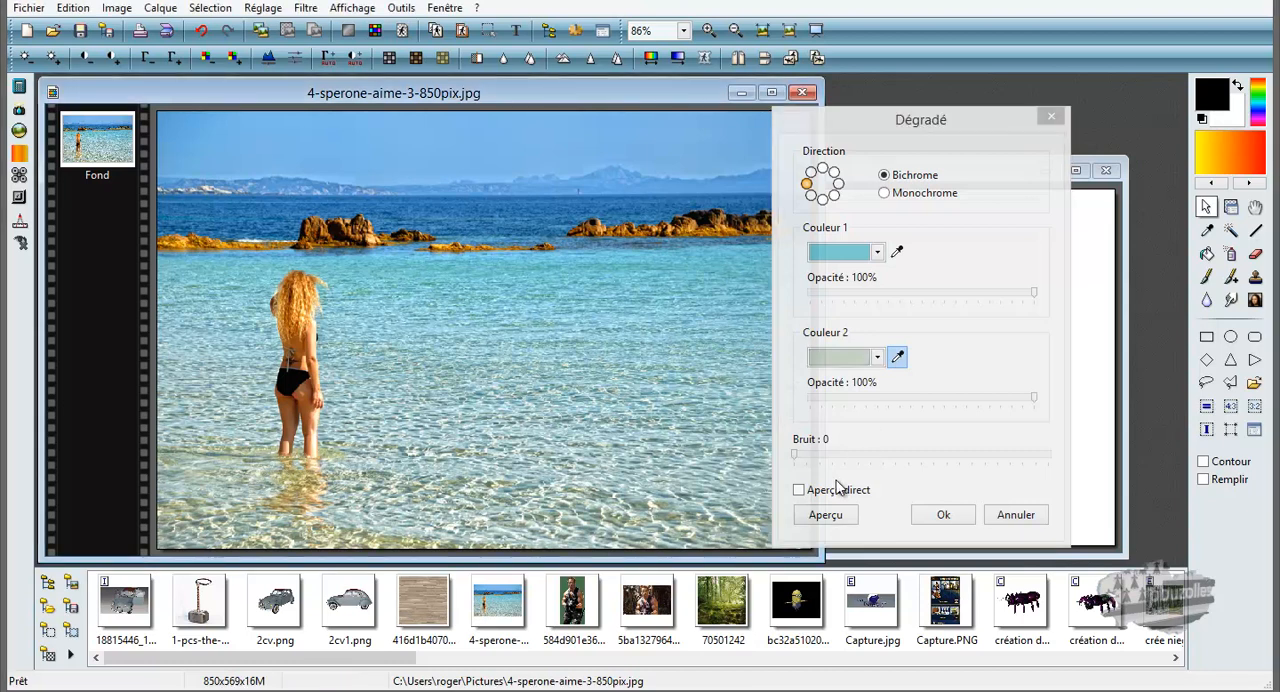
left_click(799, 491)
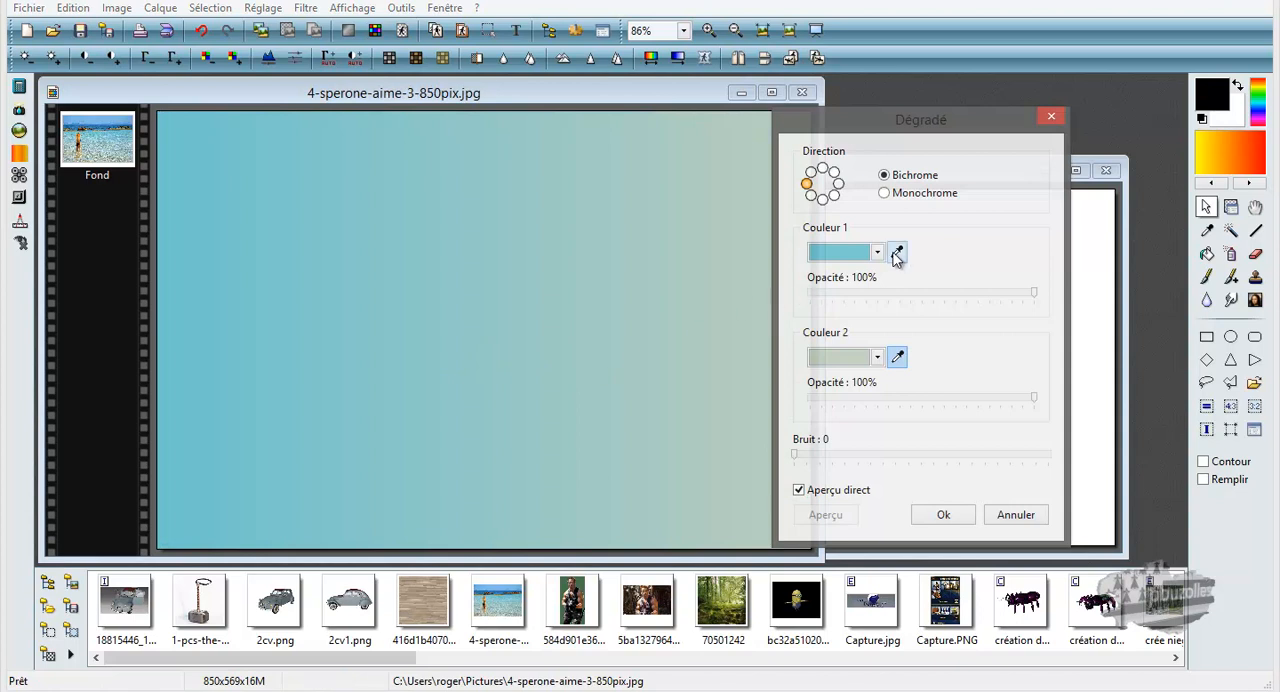
Close the beach photo and move the blank image to the middle of the workspace.
left_click(801, 92)
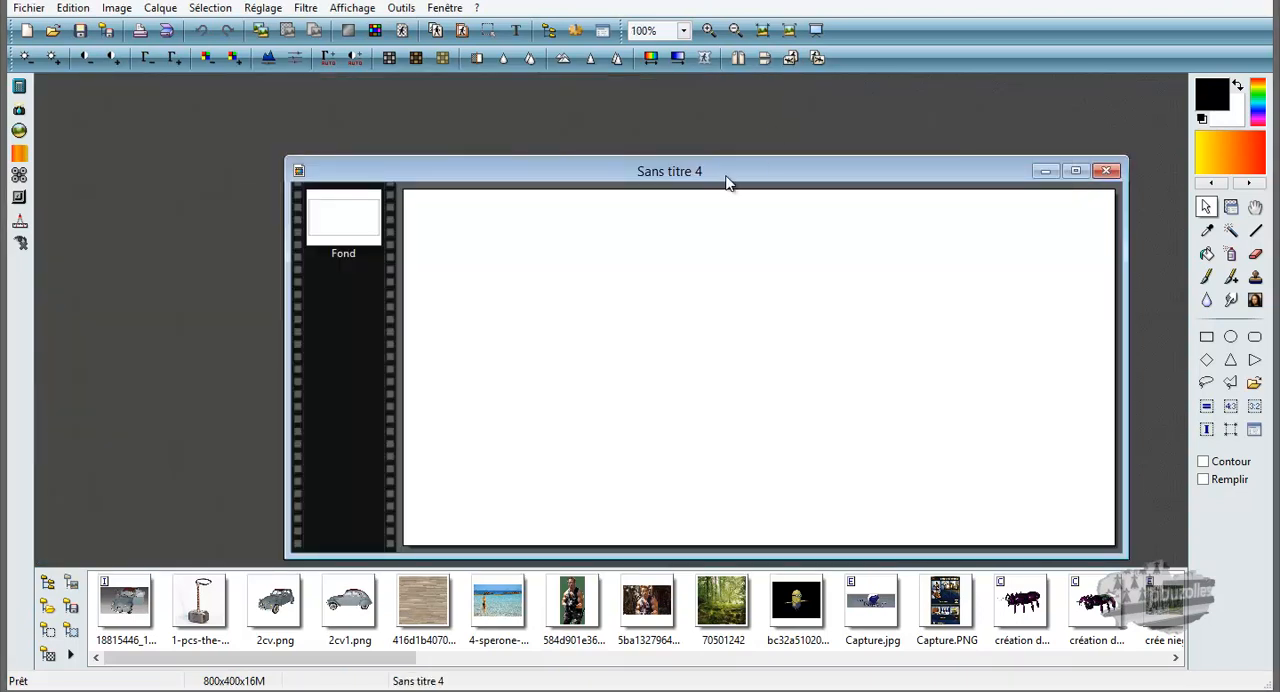
left_click_drag(705, 167, 531, 128)
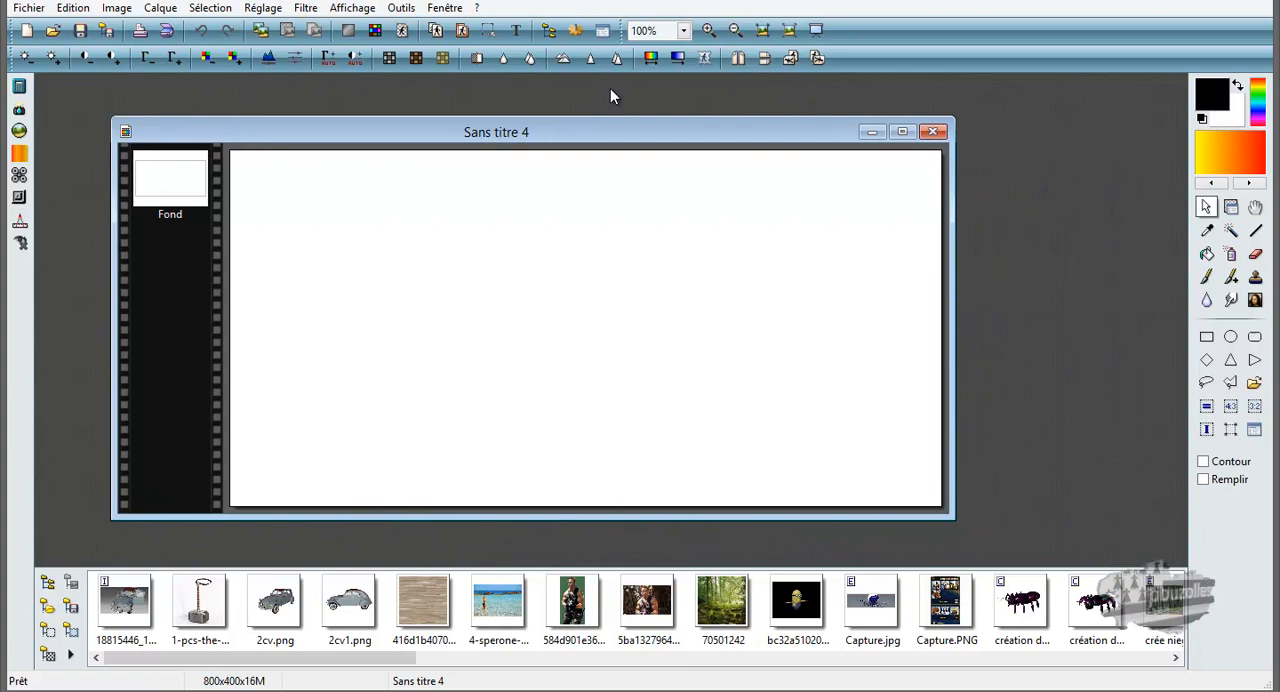
left_click(679, 60)
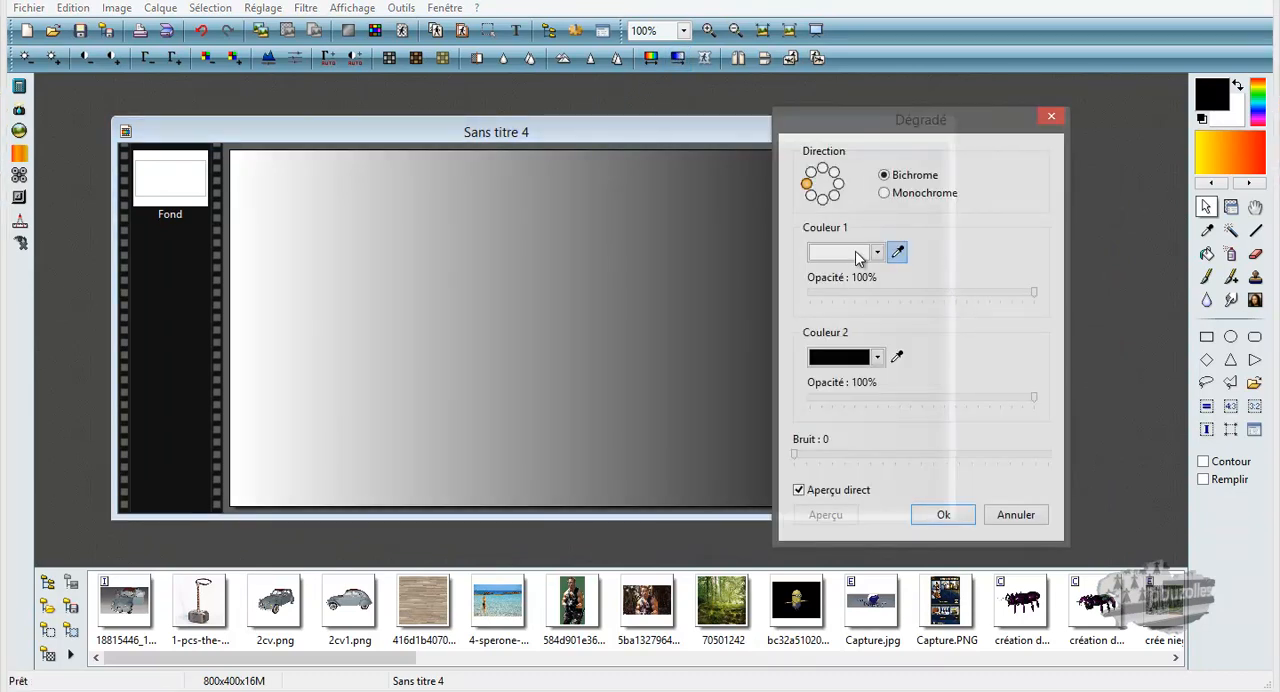
left_click(1210, 97)
left_click(1062, 121)
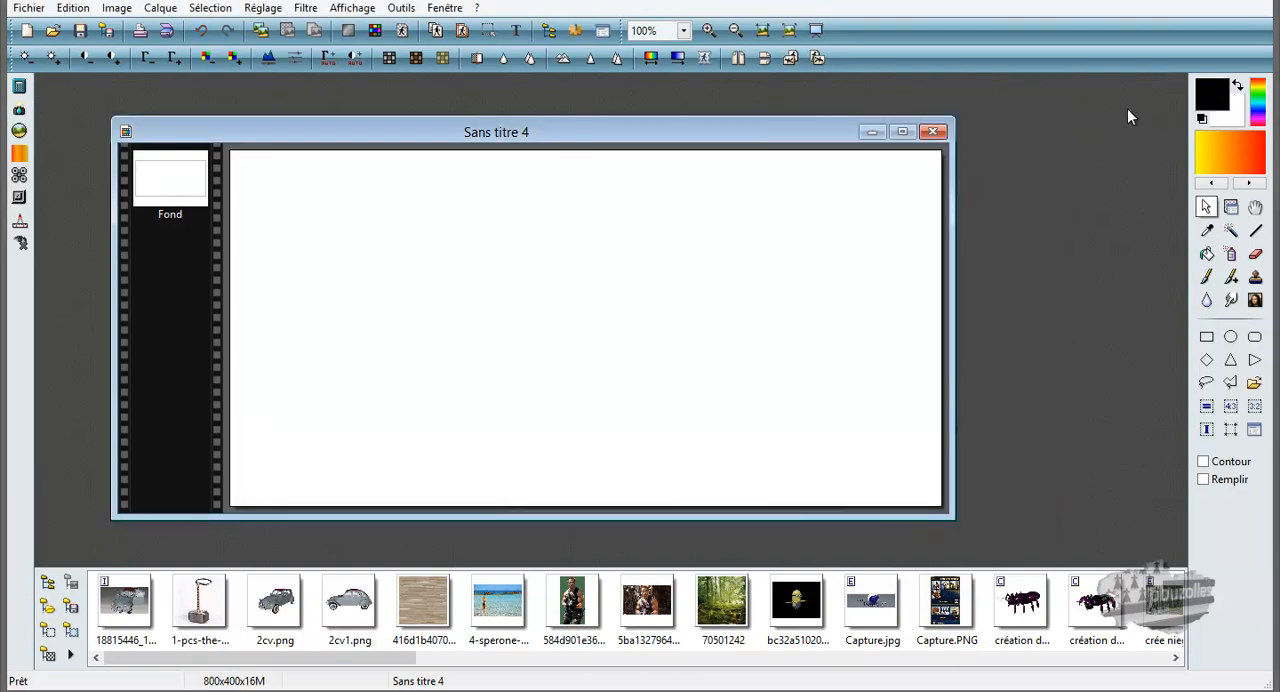
Set the foreground colour to blue (RGB 12, 30, 248) and the background colour to green (RGB 0, 255, 64).
left_click(1215, 91)
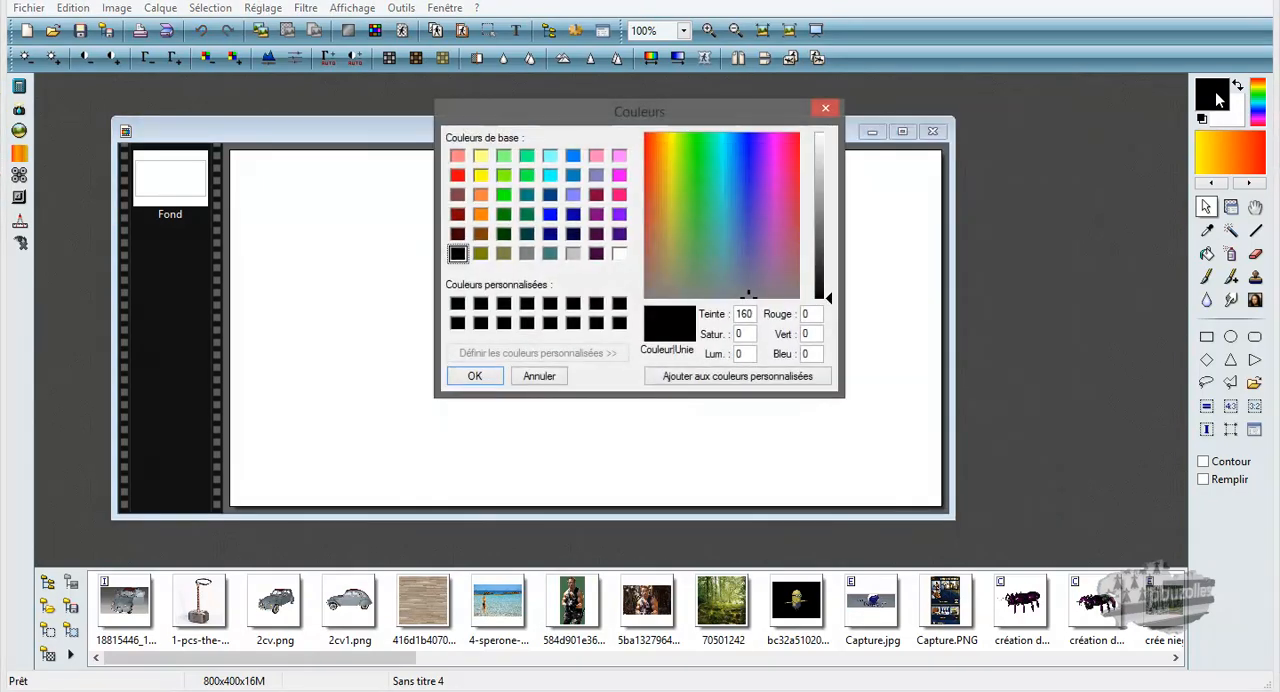
left_click(747, 143)
left_click(818, 214)
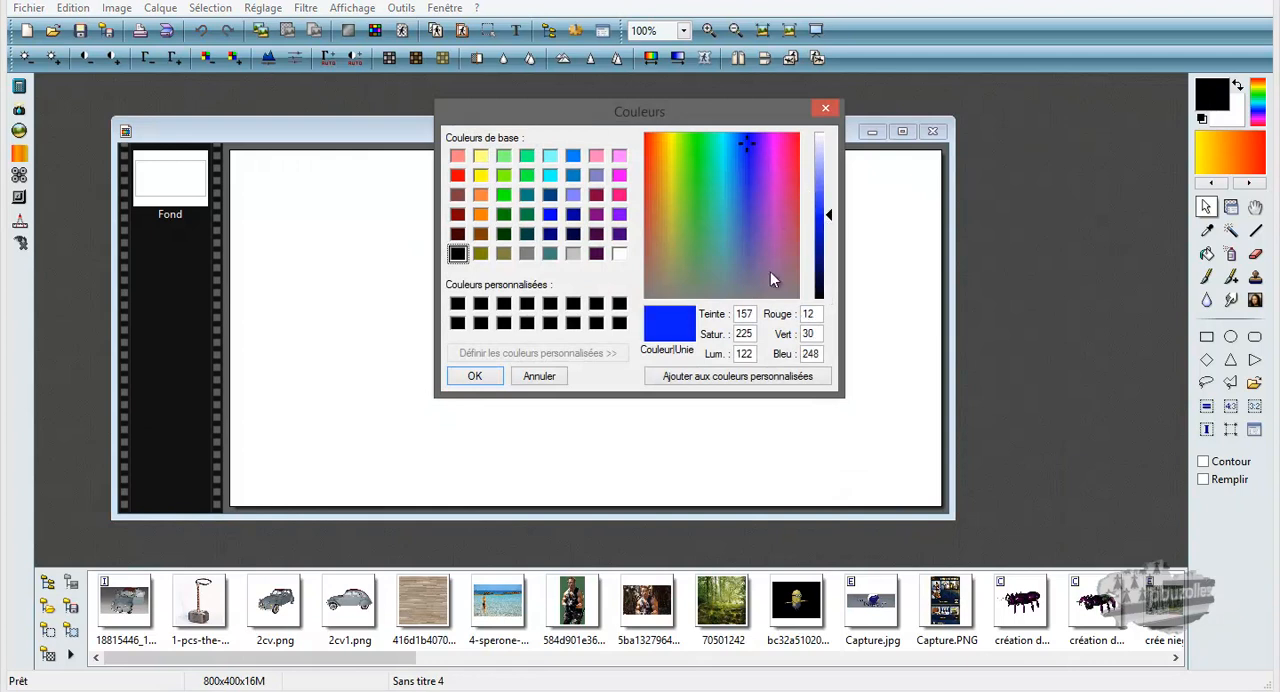
left_click(490, 380)
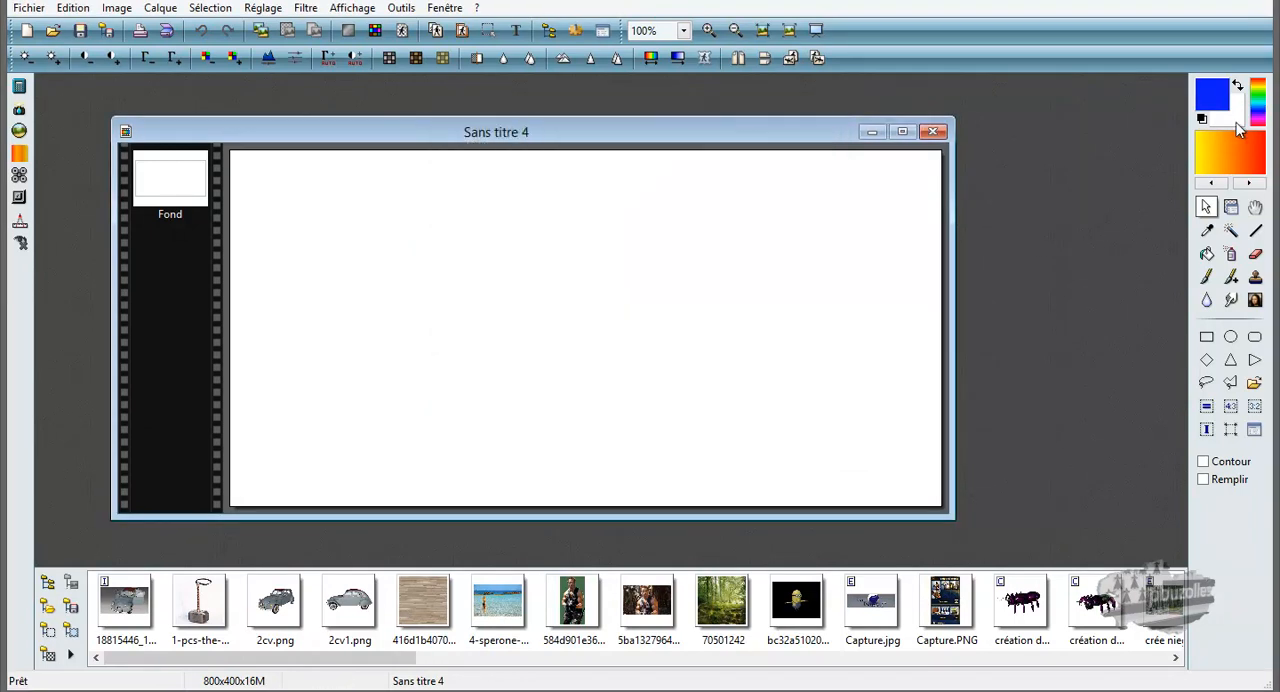
left_click(1237, 122)
left_click(526, 175)
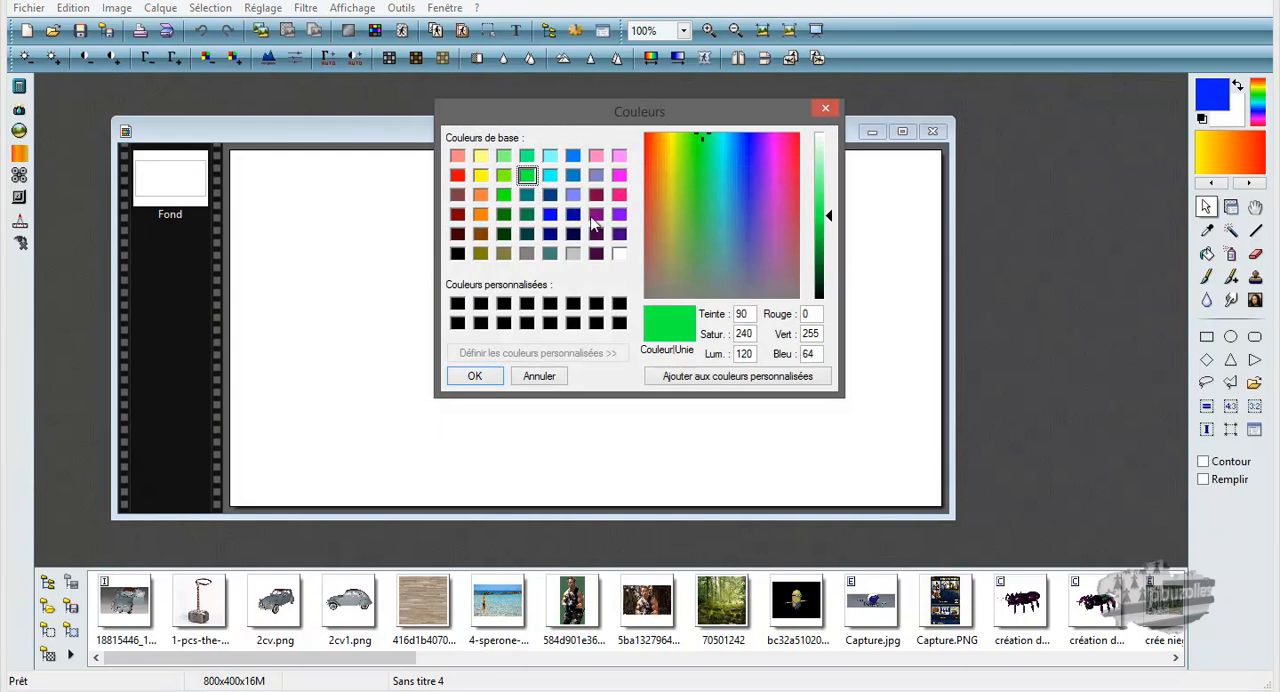
left_click(479, 377)
Preview the Dégradé on the blank image, cancel it and close the image without saving.
left_click(677, 60)
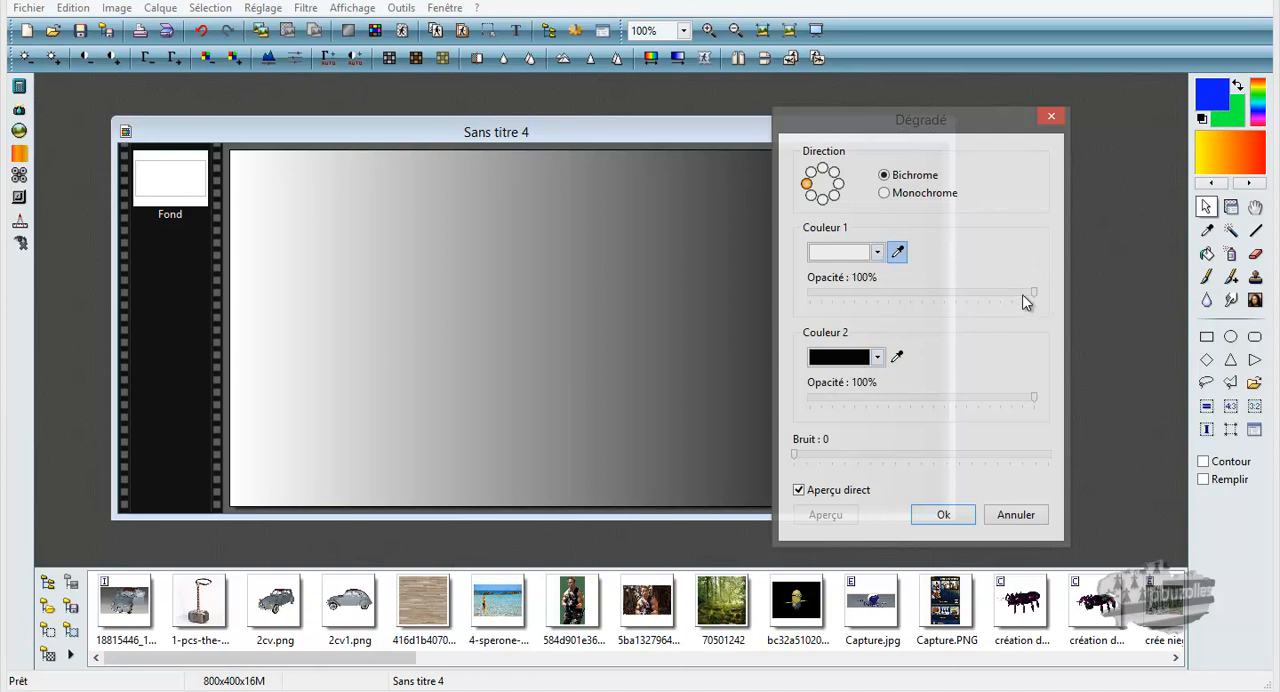
mouse_move(1034, 297)
left_mouse_down()
mouse_move(936, 297)
mouse_move(1034, 295)
left_mouse_up()
left_click(1051, 117)
left_click(929, 133)
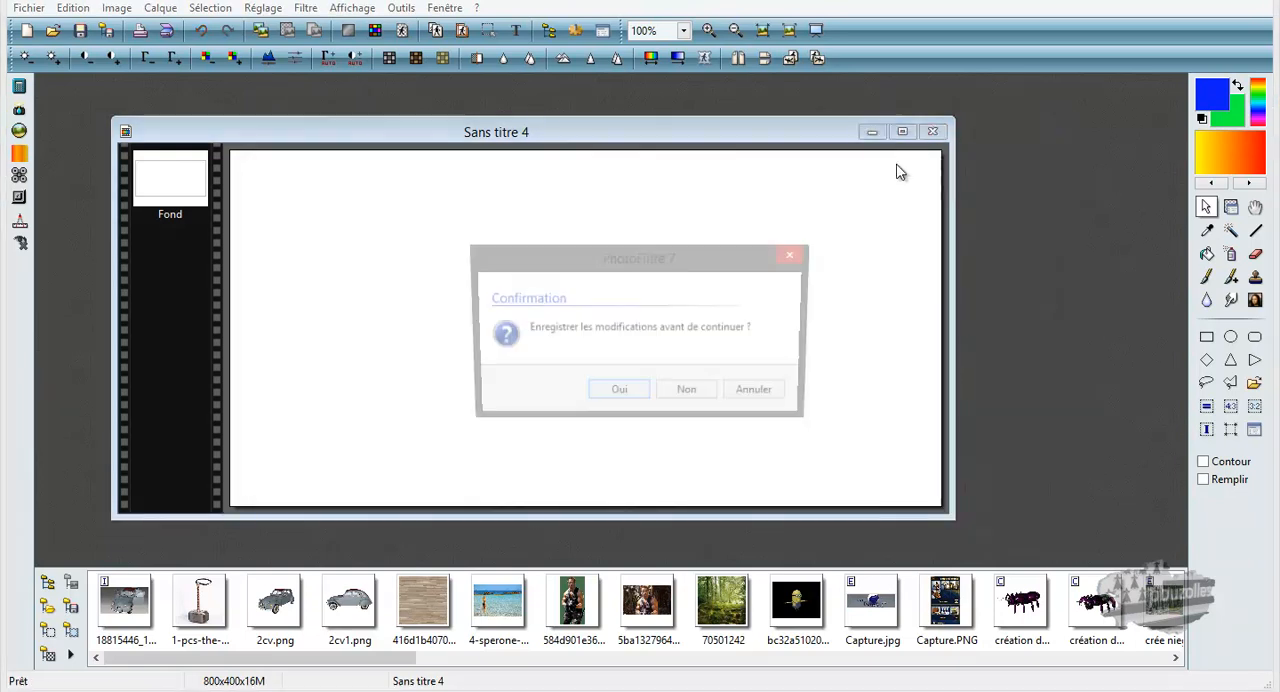
left_click(690, 394)
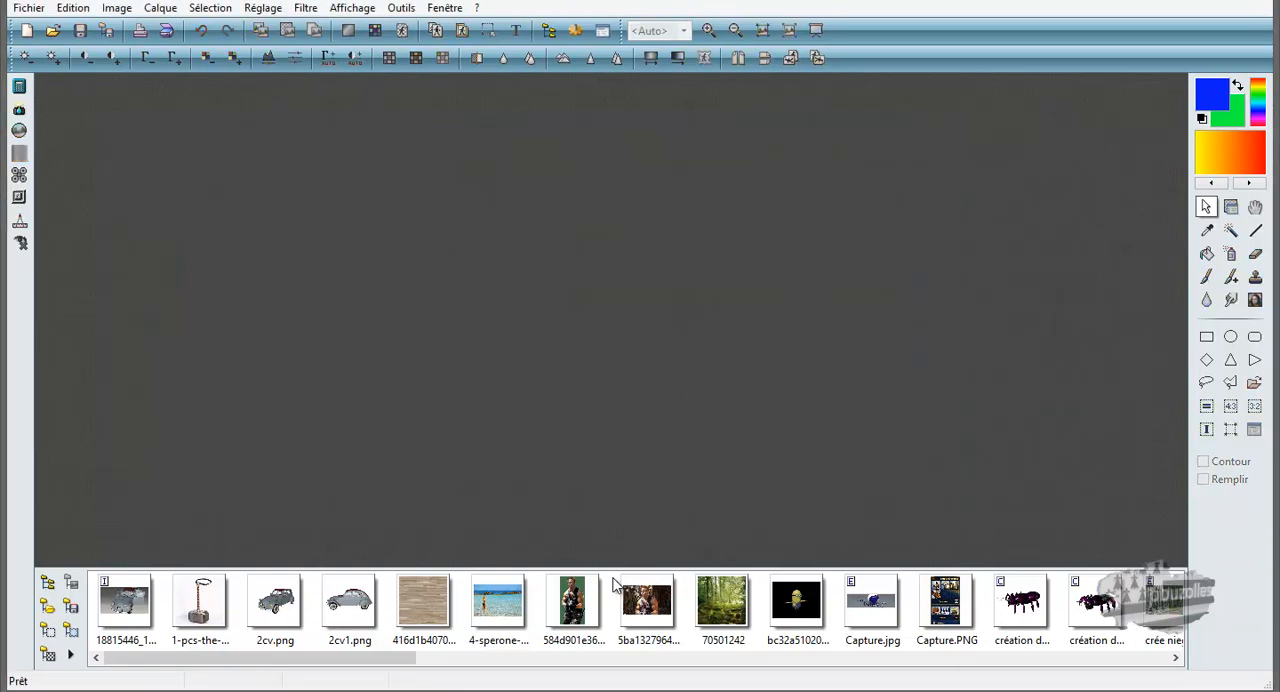
Reopen 4-sperone-aime-3-850pix.jpg from the image explorer and start a Dégradé with its settings window clear of the photo.
left_click_drag(296, 662, 313, 672)
double_click(449, 603)
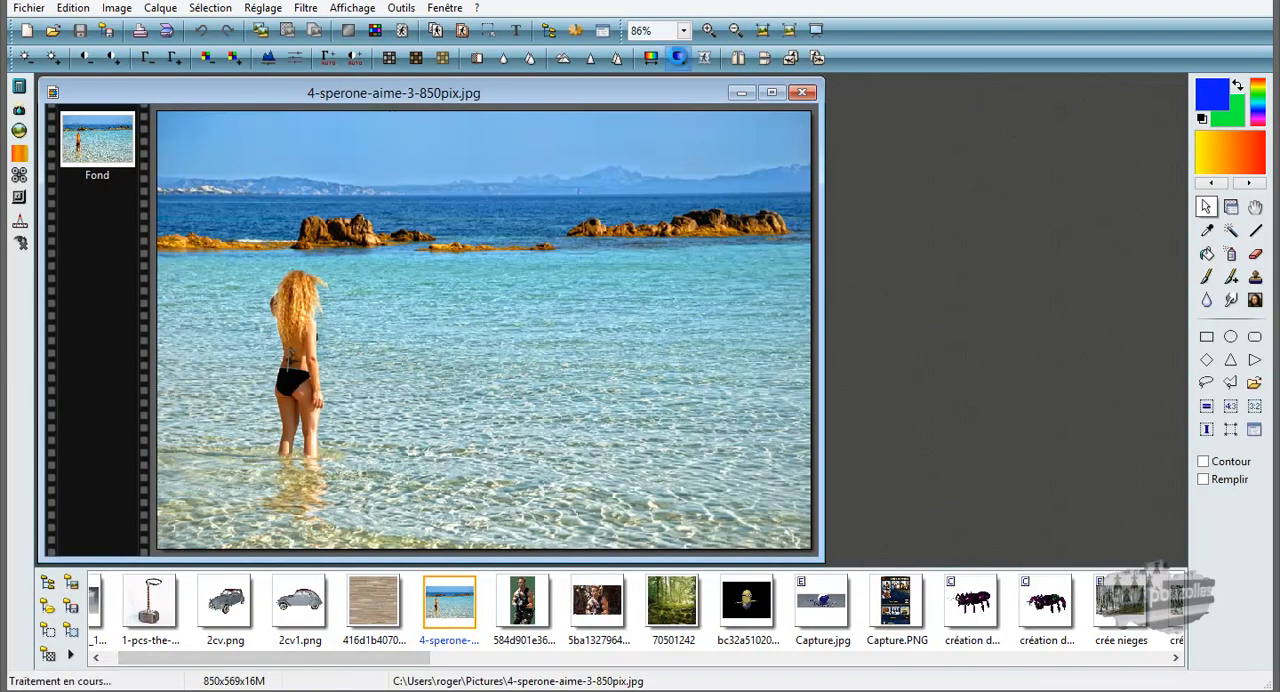
left_click(679, 58)
left_click_drag(892, 121, 967, 121)
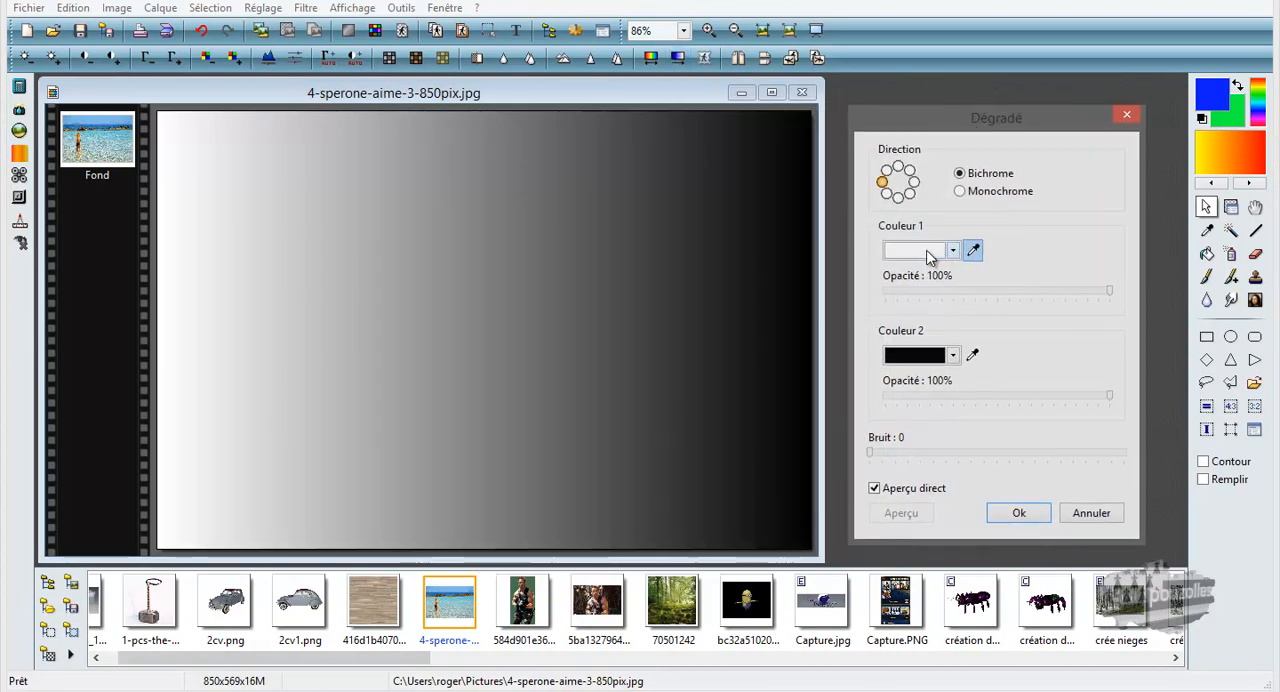
Set the gradient's Couleur 1 to black and Couleur 2 to white.
left_click(930, 251)
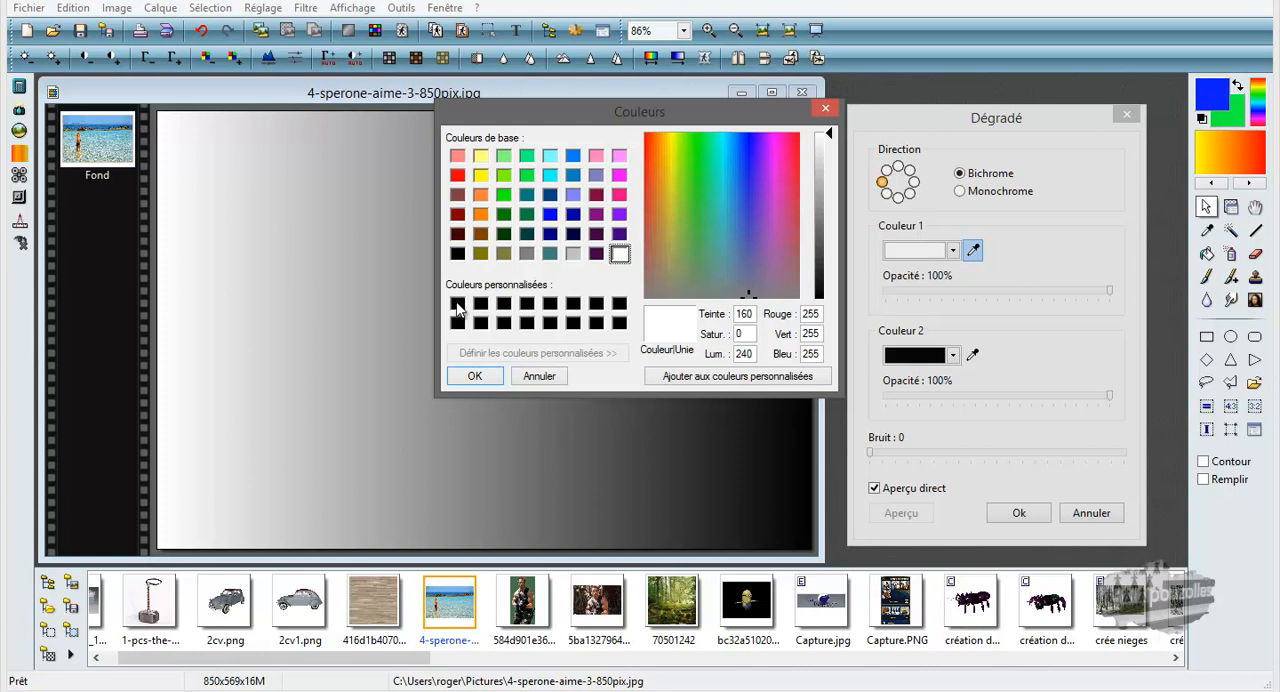
left_click(457, 304)
left_click(484, 375)
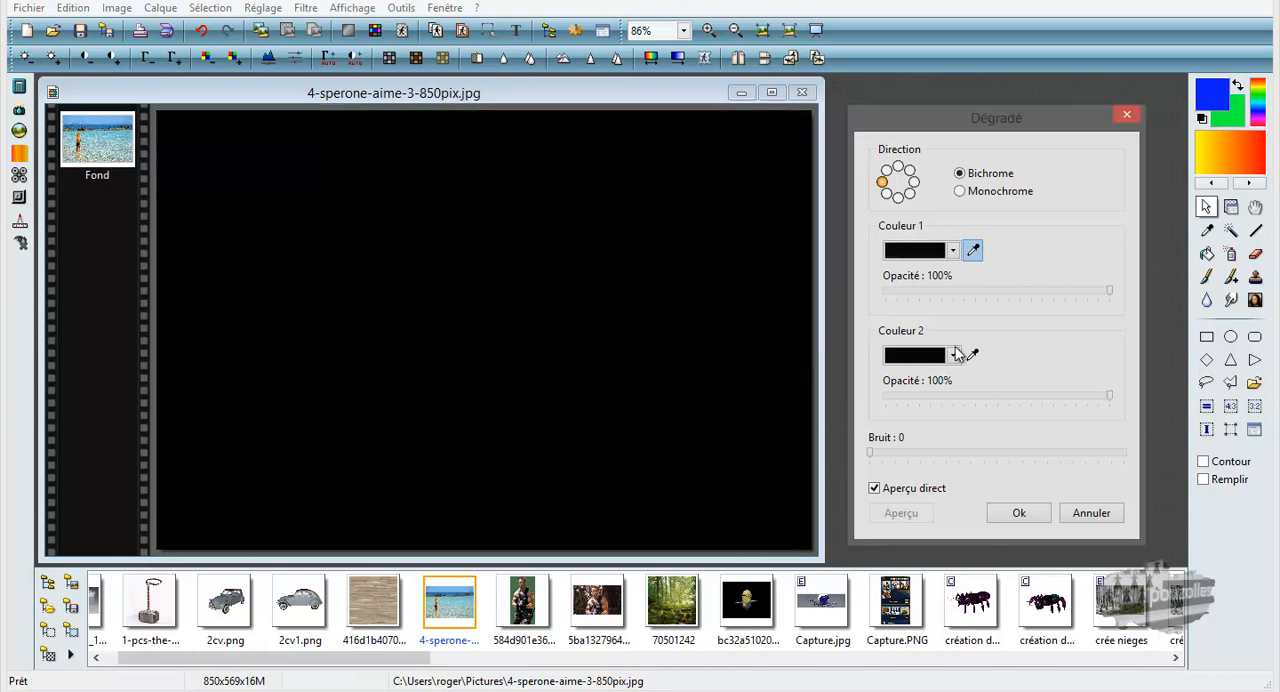
left_click(954, 354)
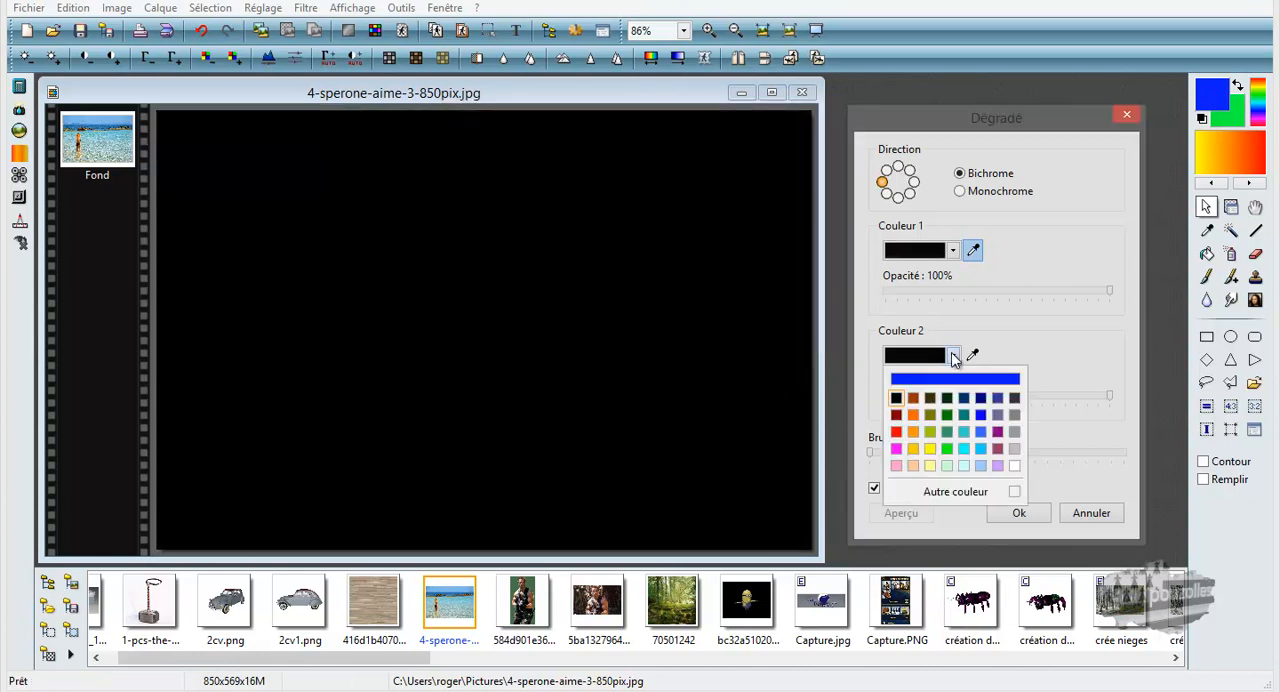
left_click(1014, 466)
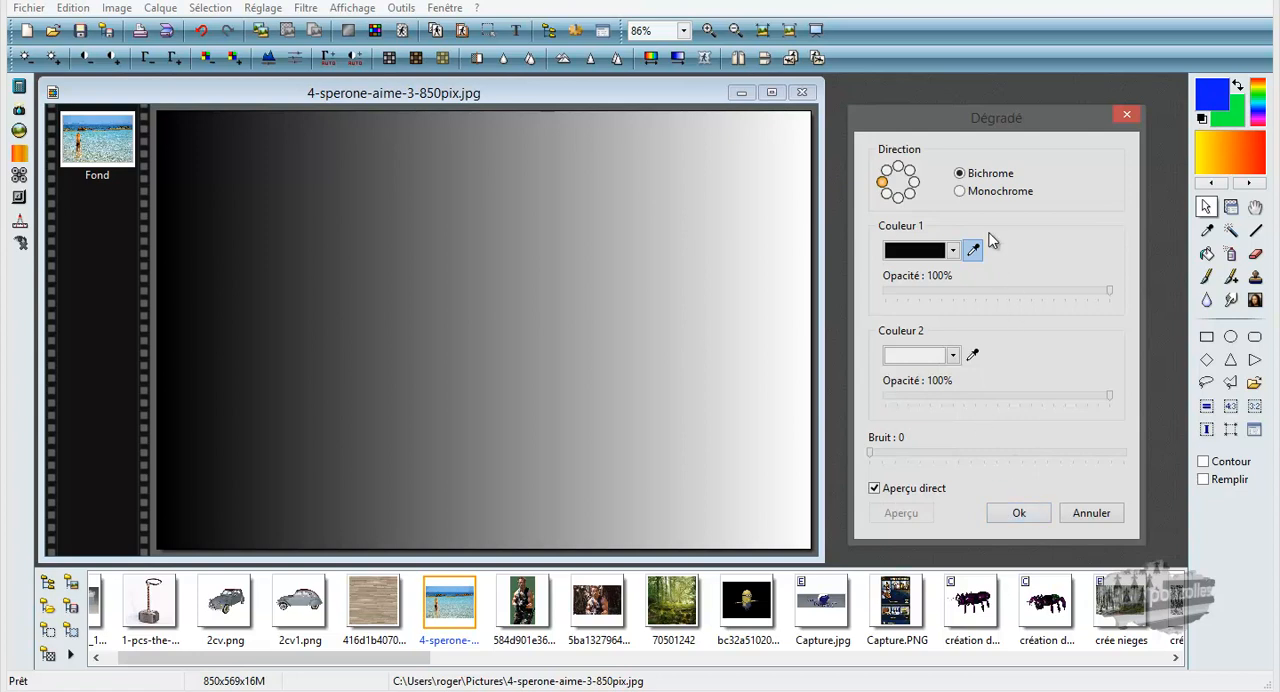
Try Monochrome mode and different opacities for both gradient colours, restoring Bichrome and 100% opacity.
left_click(960, 192)
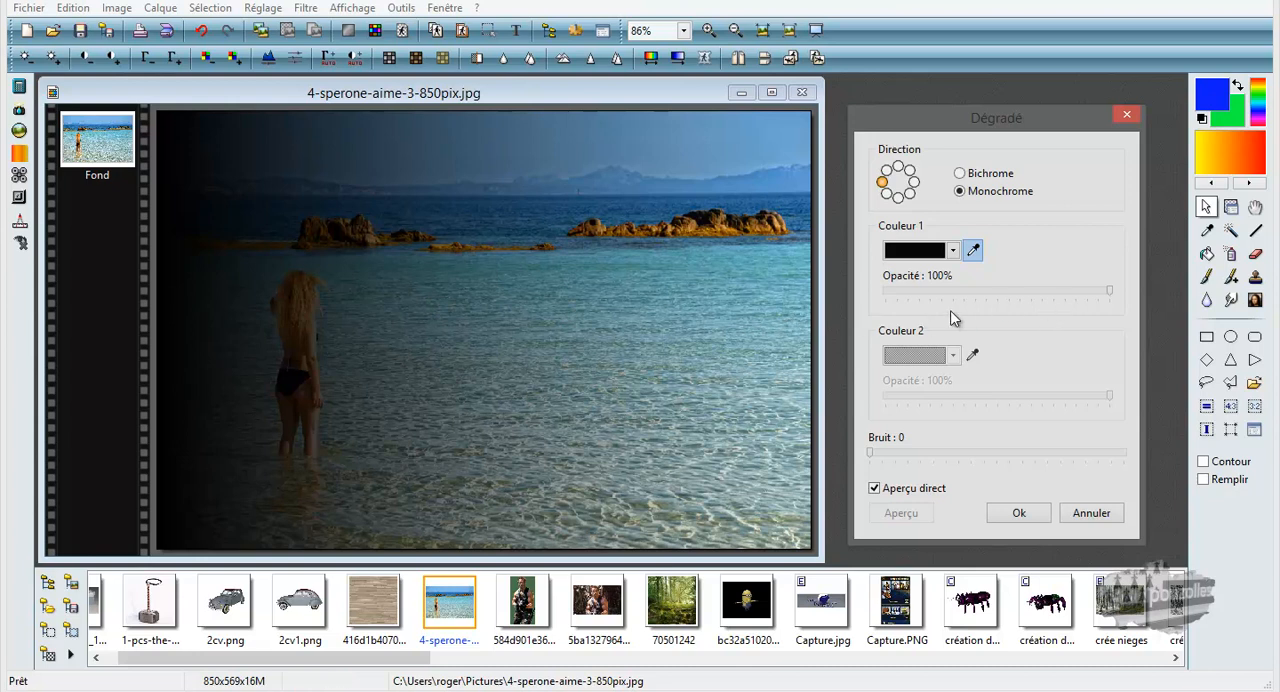
left_click(960, 174)
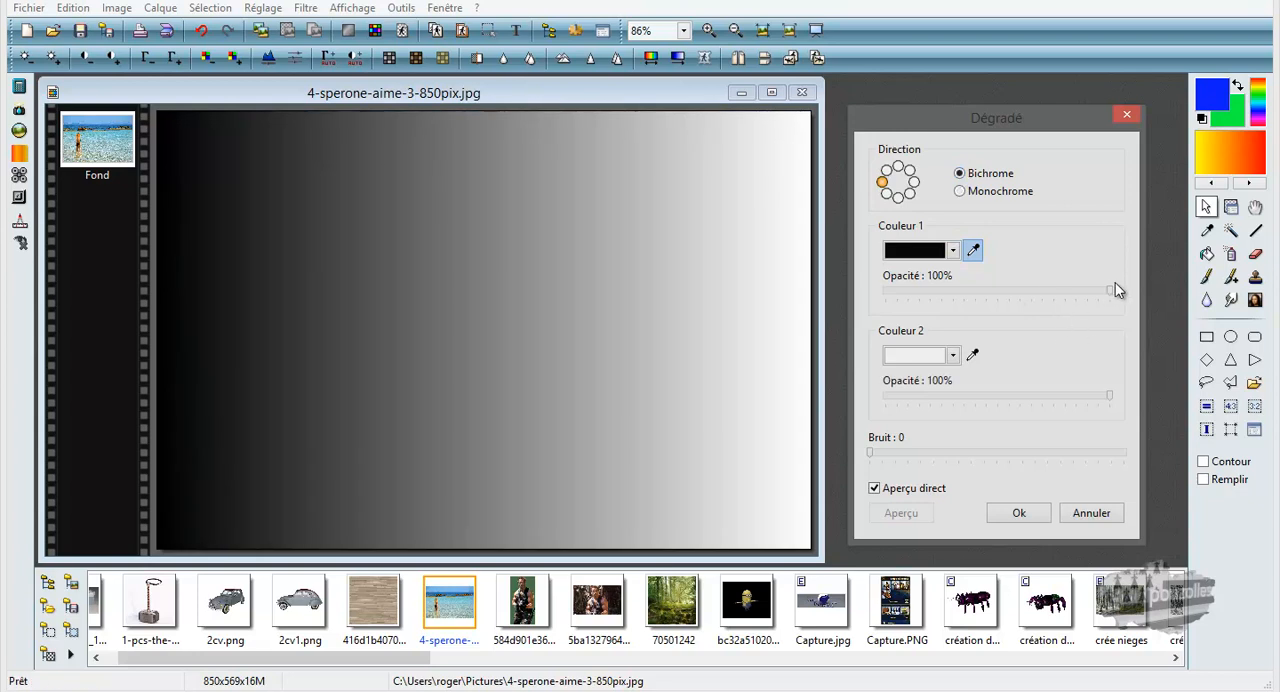
mouse_move(1110, 289)
left_mouse_down()
mouse_move(1012, 288)
mouse_move(1112, 289)
left_mouse_up()
mouse_move(1110, 399)
left_mouse_down()
mouse_move(937, 397)
mouse_move(1128, 400)
left_mouse_up()
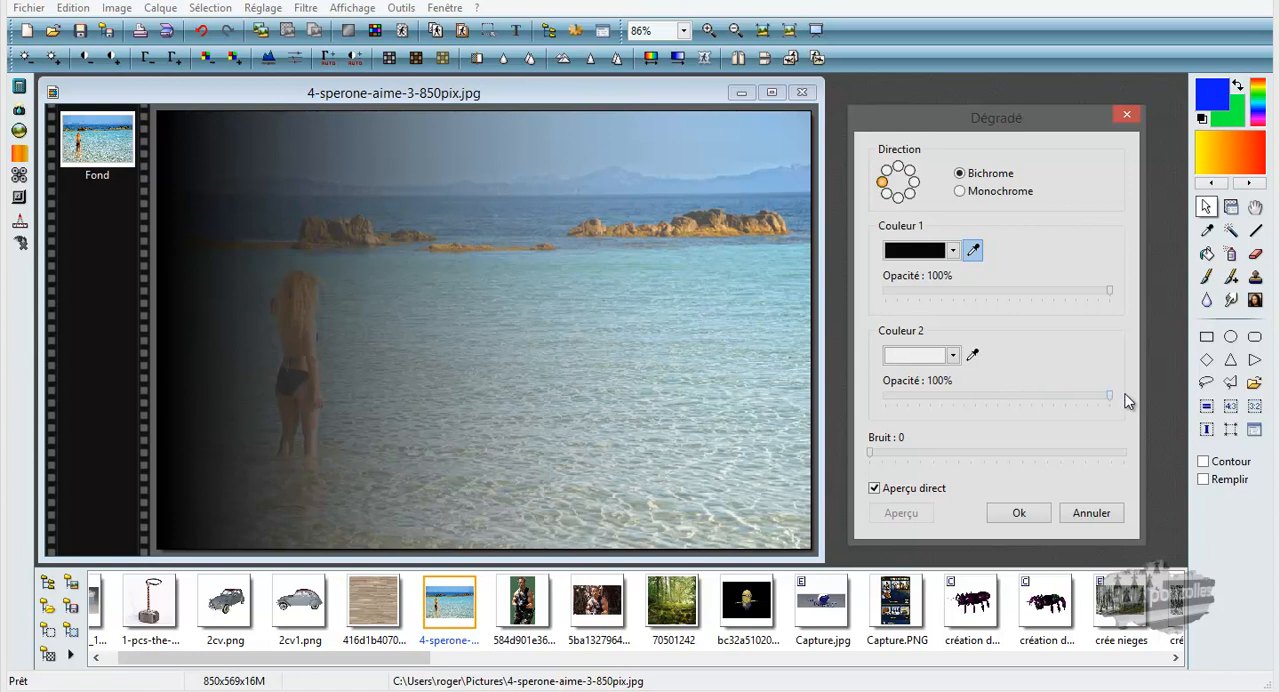
Set Bruit to 20, apply the black-to-white gradient to the beach photo and examine its grain up close.
left_click_drag(975, 455, 1135, 453)
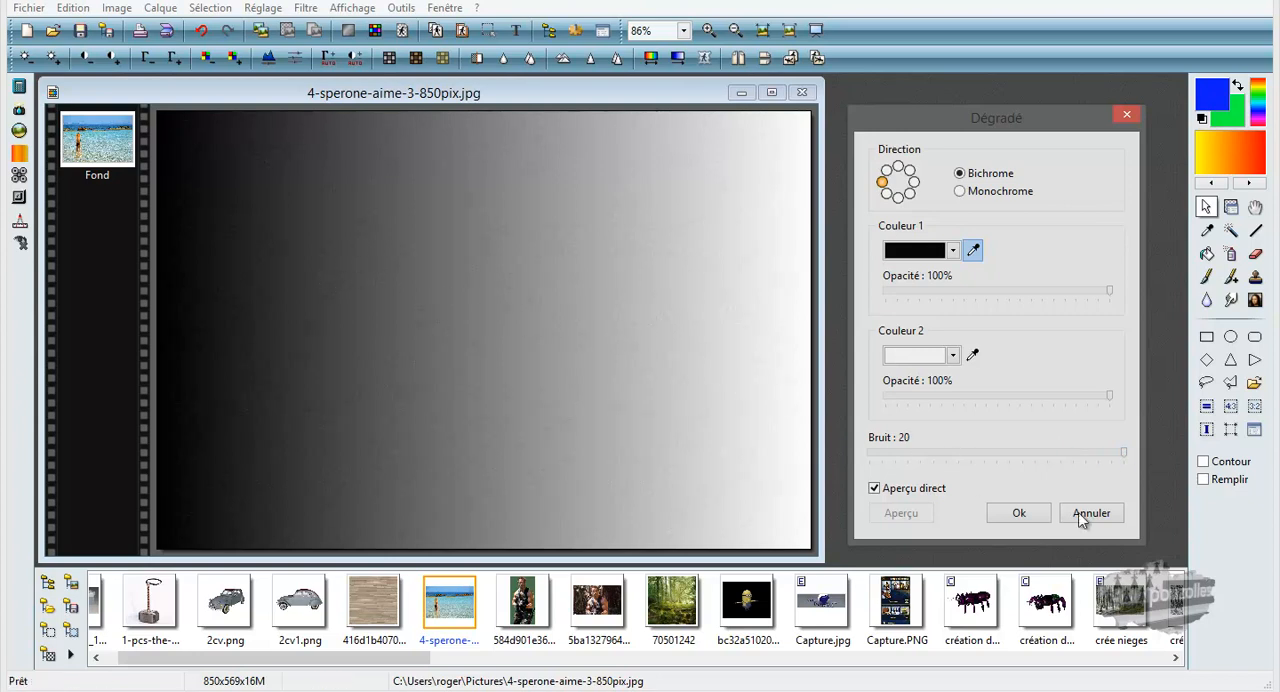
left_click(1044, 515)
scroll(513, 357, "up", 4)
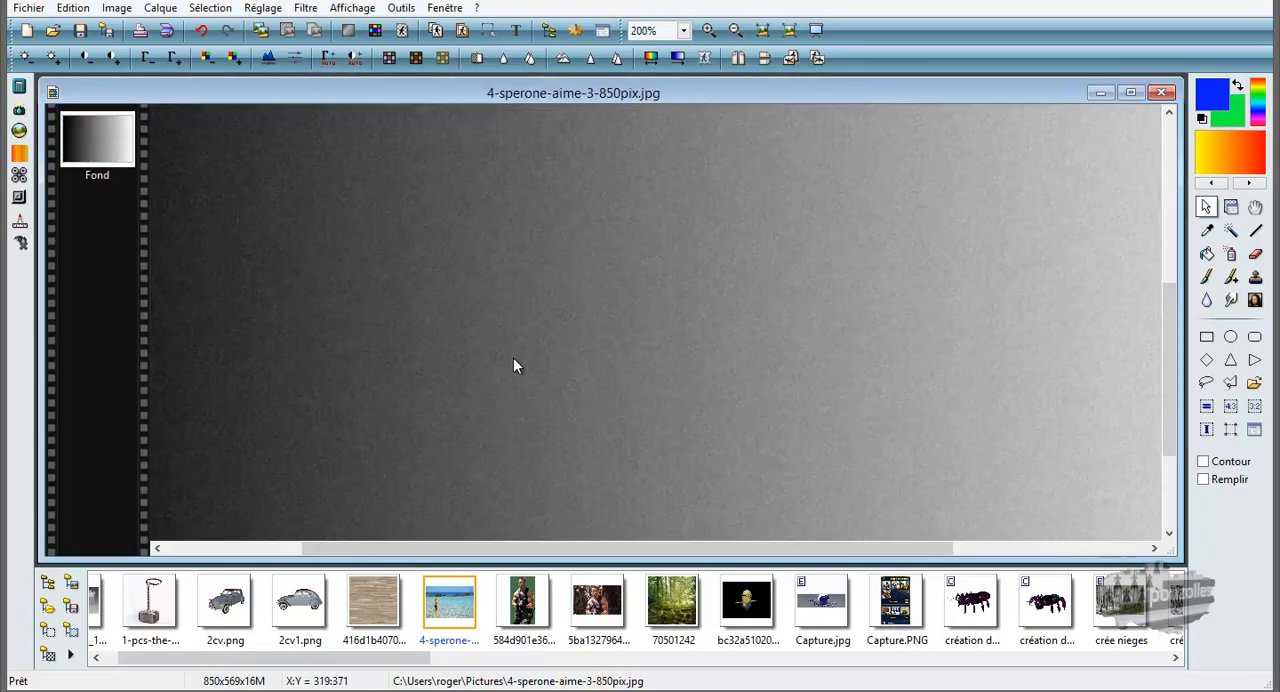
scroll(510, 344, "up", 2)
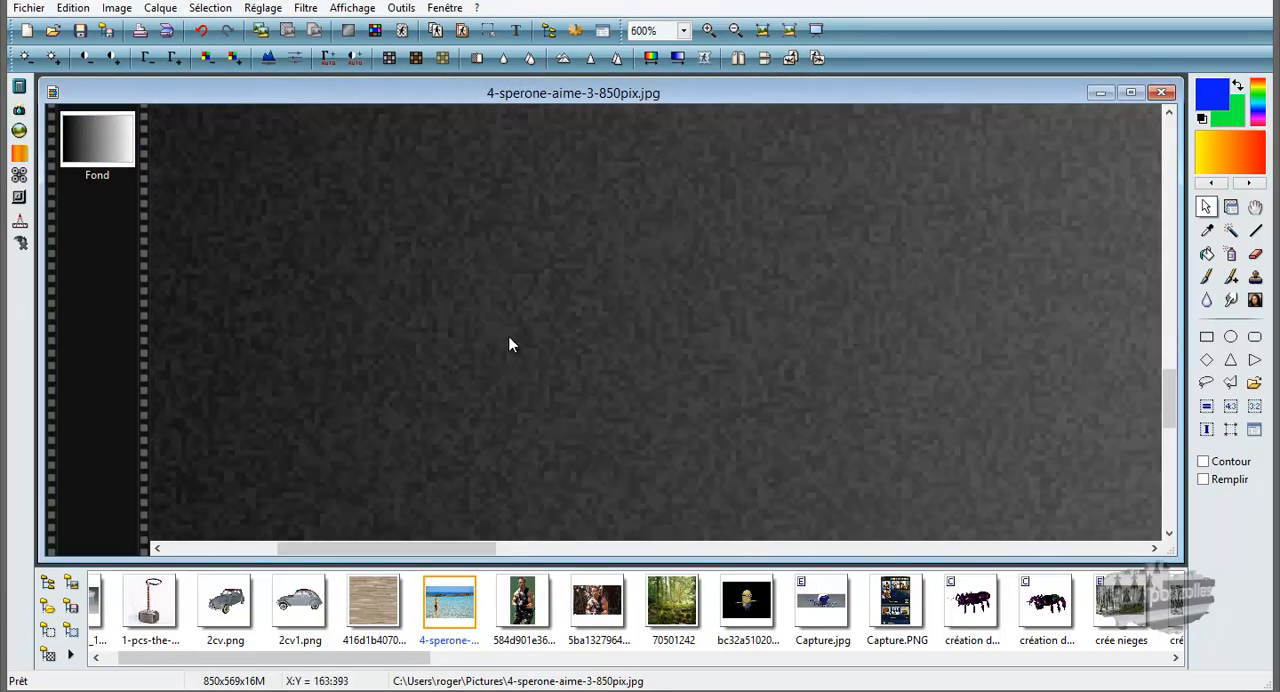
Reapply the black-to-white Bichrome gradient to the whole image with Bruit reduced to its minimum.
scroll(493, 327, "down", 5)
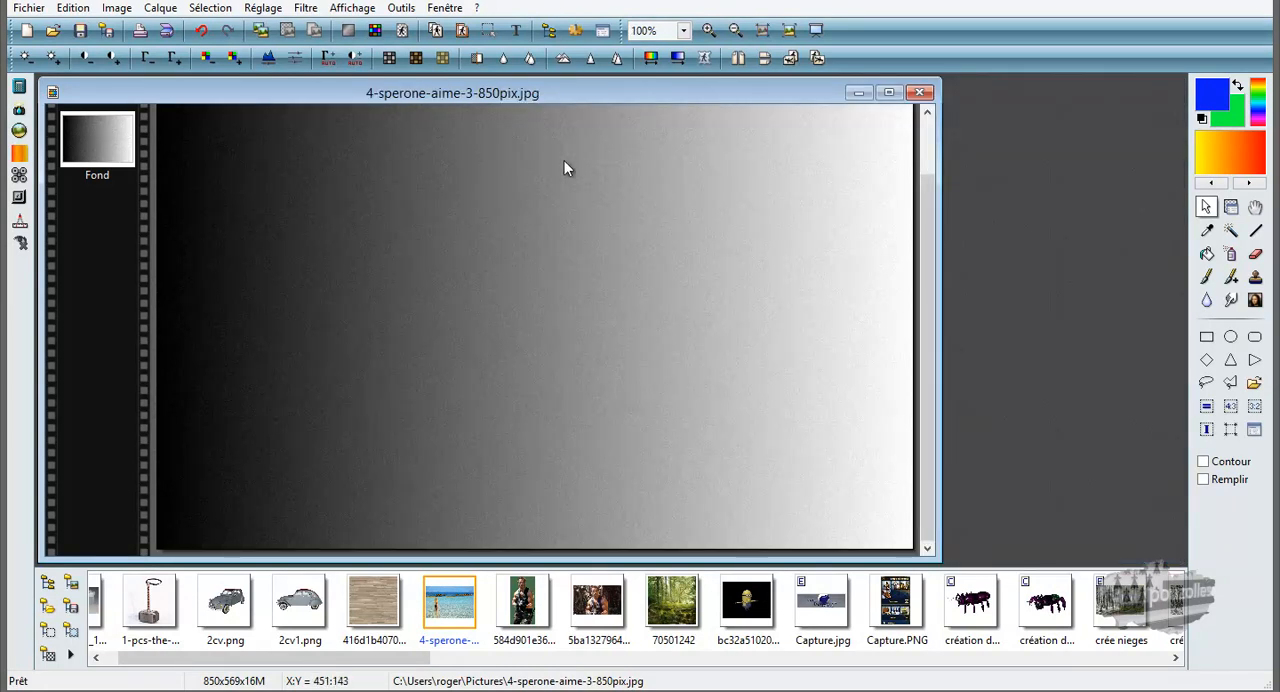
left_click(676, 57)
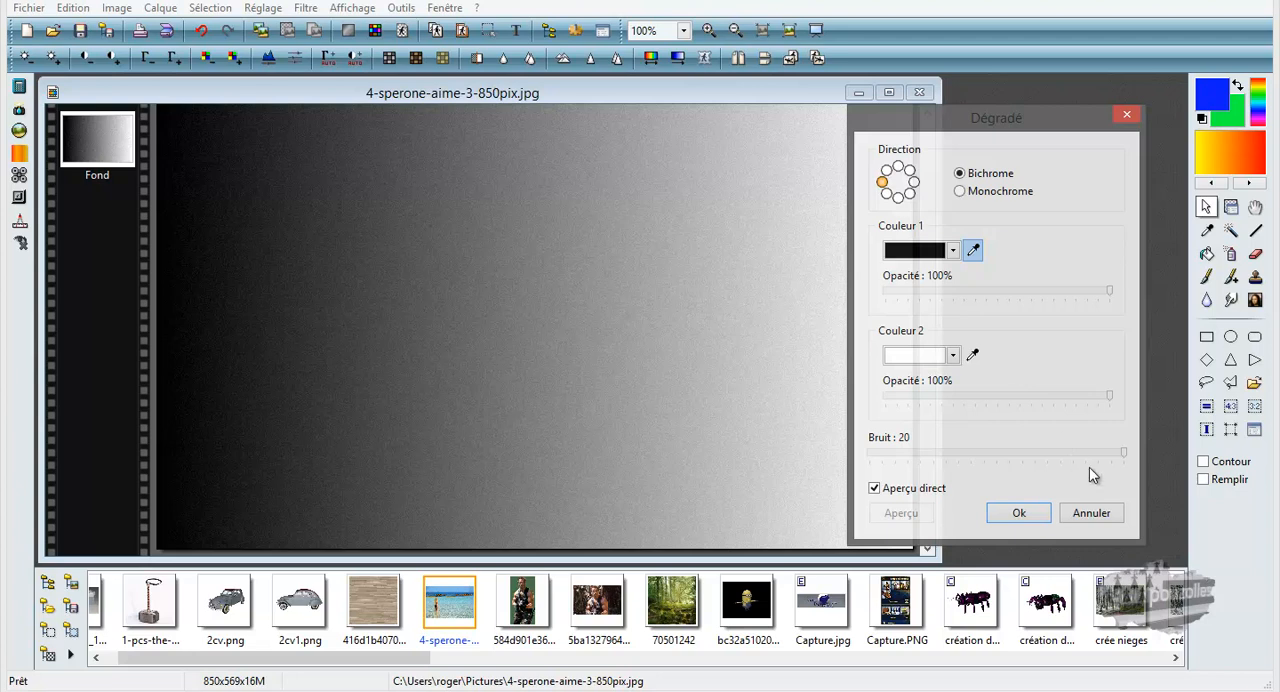
left_click_drag(1122, 454, 868, 476)
left_click(1047, 512)
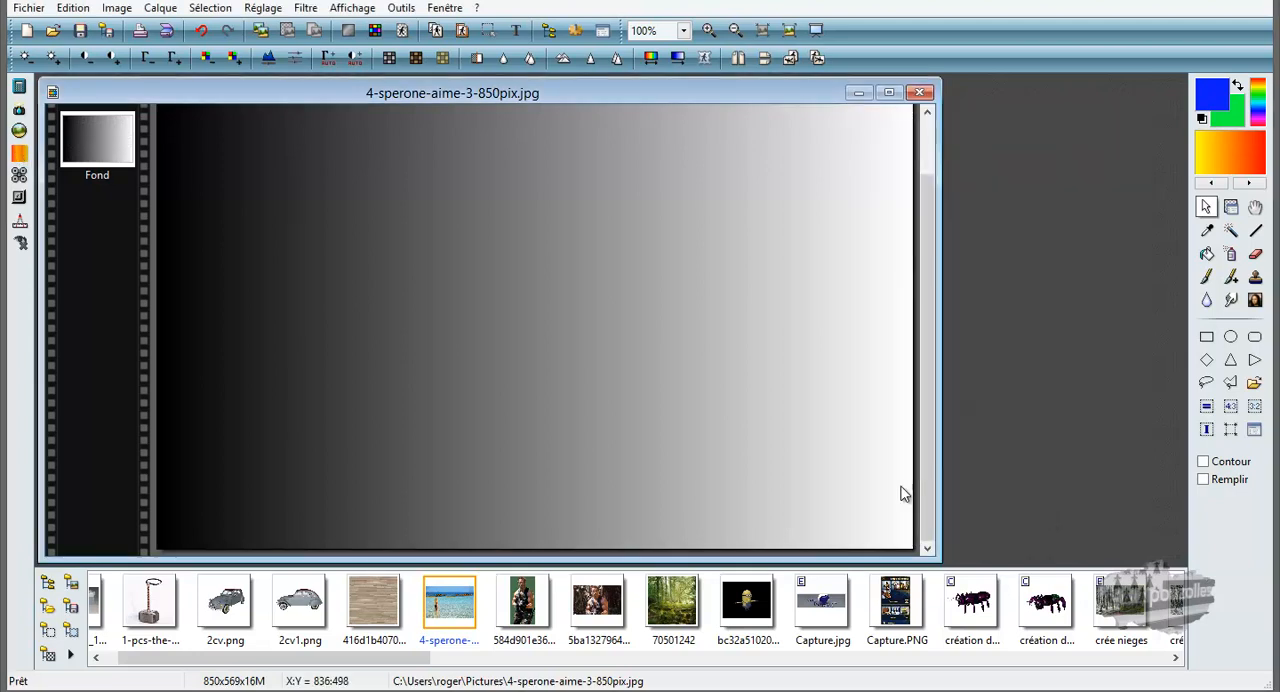
Review the Dégradé plugin's gradient shapes, keep Droit, and apply the four-colour blue, magenta, yellow and green gradient at 100% opacity.
left_click(18, 155)
left_click_drag(609, 146, 862, 120)
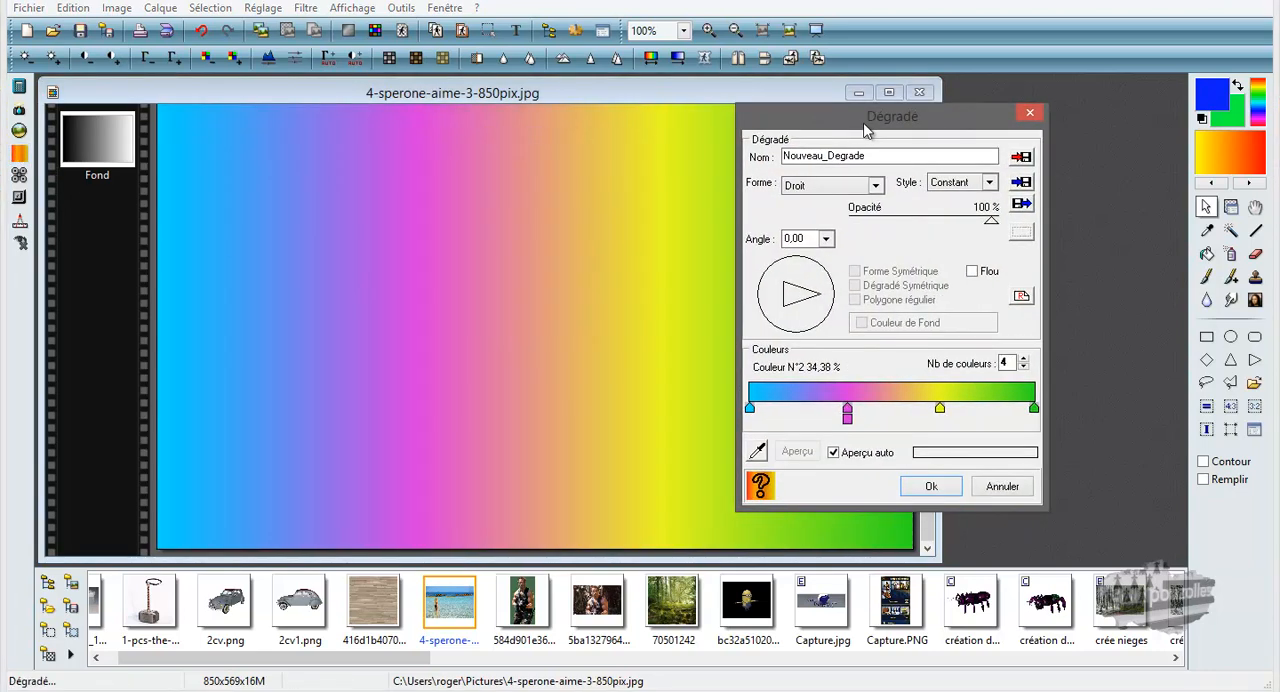
left_click(876, 185)
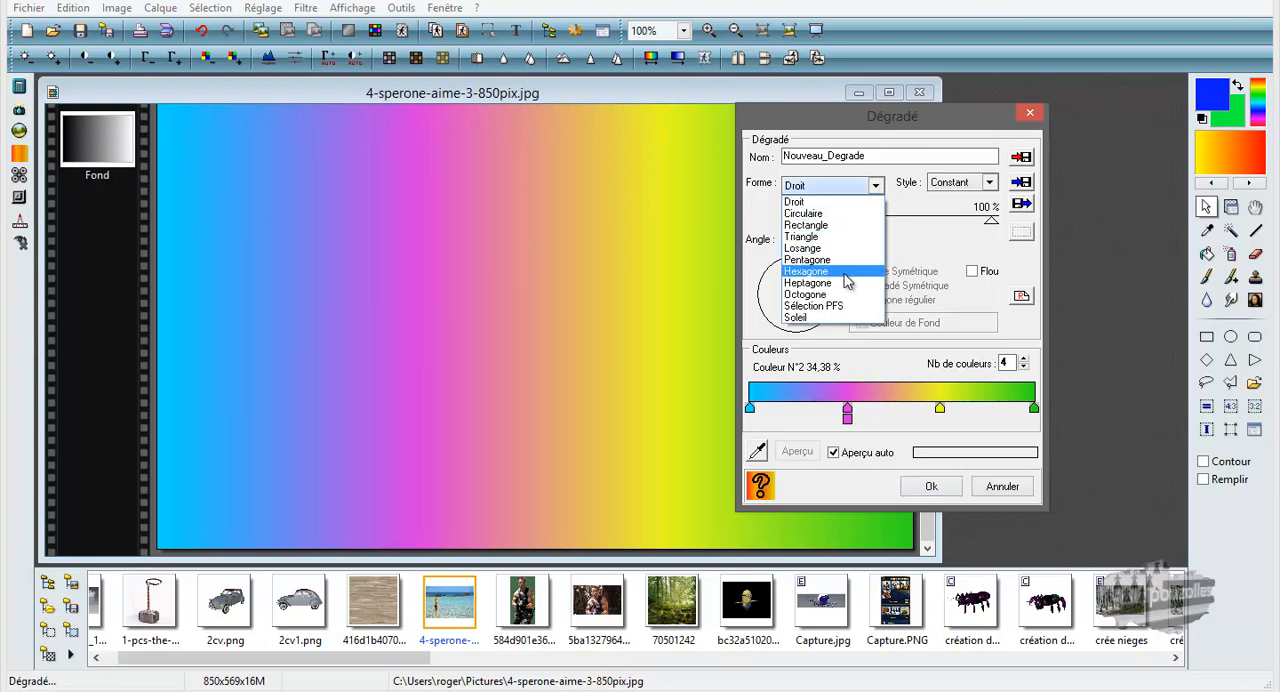
left_click(890, 422)
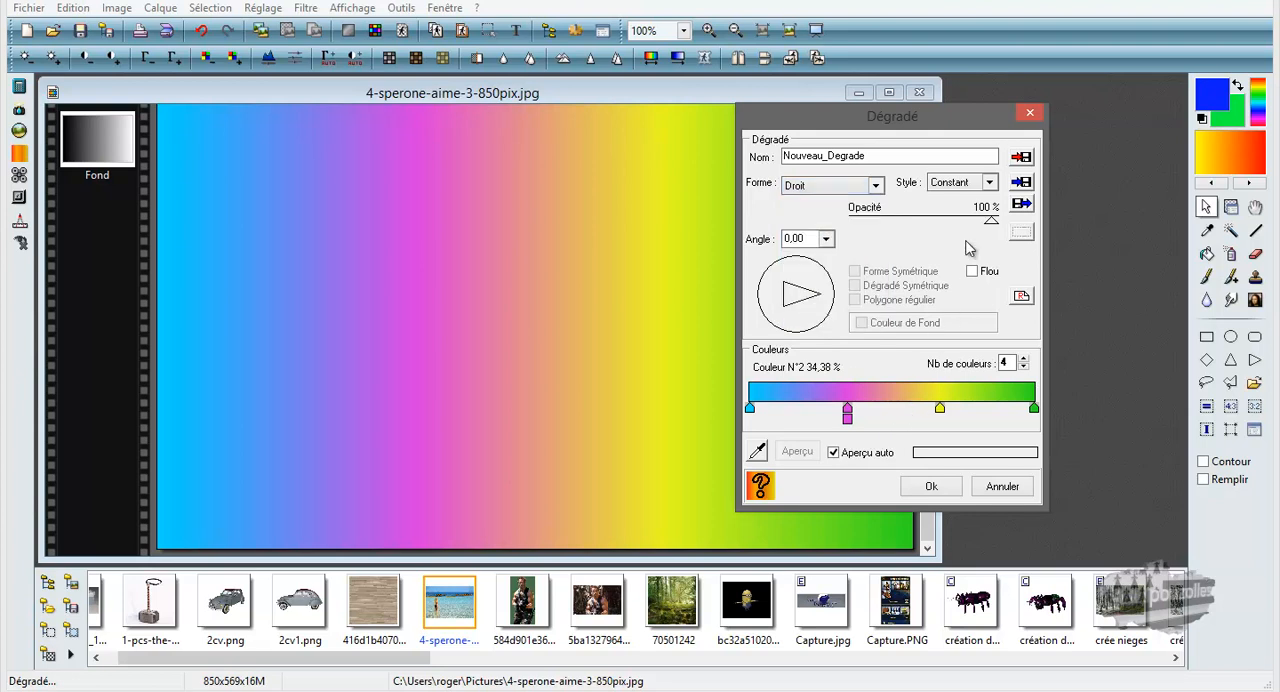
left_click(931, 488)
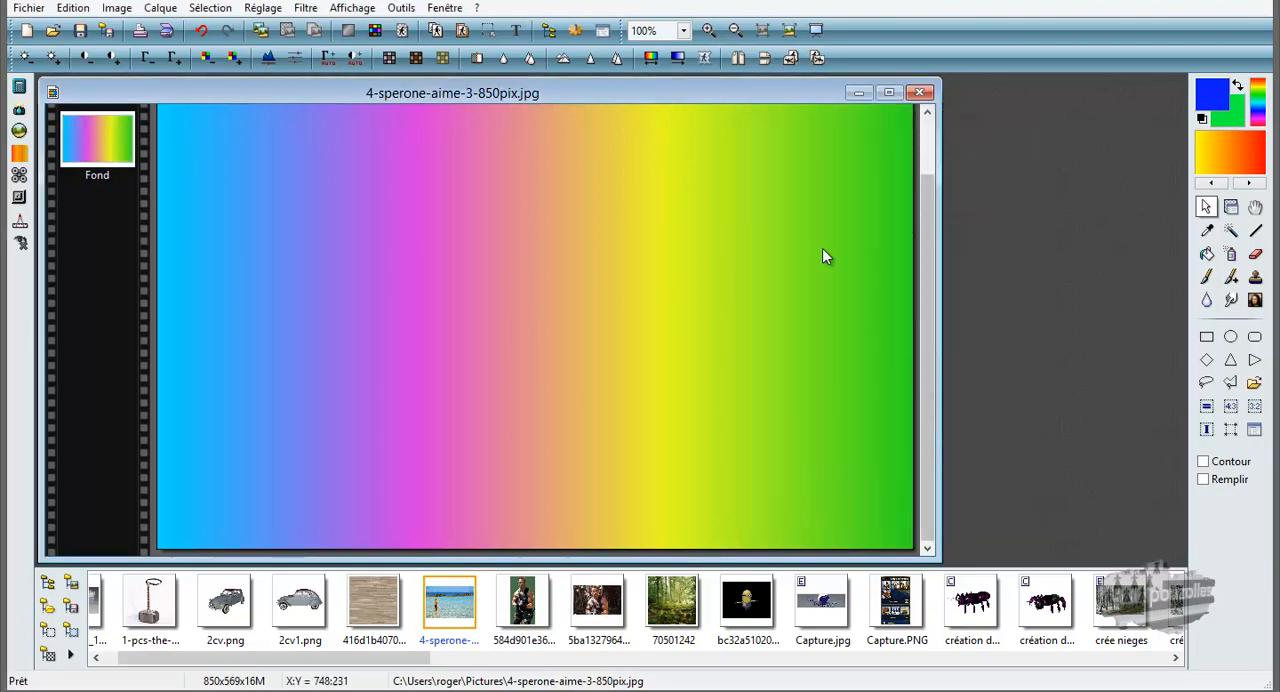